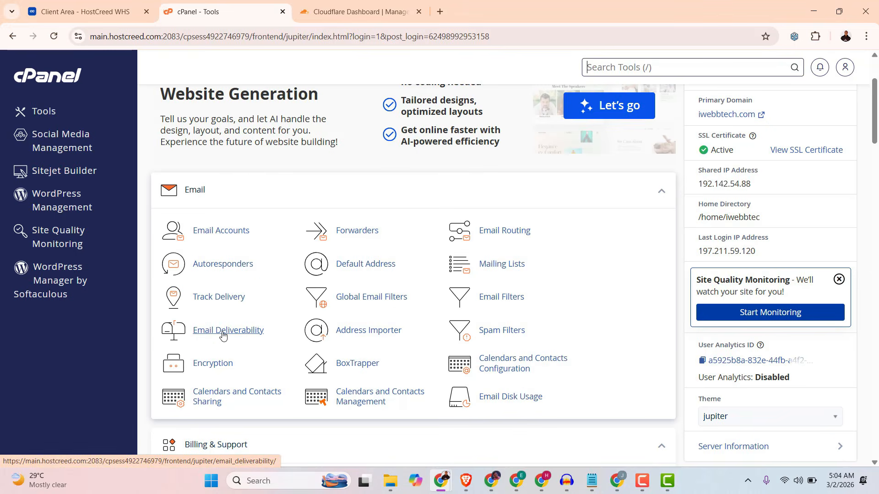
Open the email deliverability management page for the iwebbtech.com domain.
left_click(223, 333)
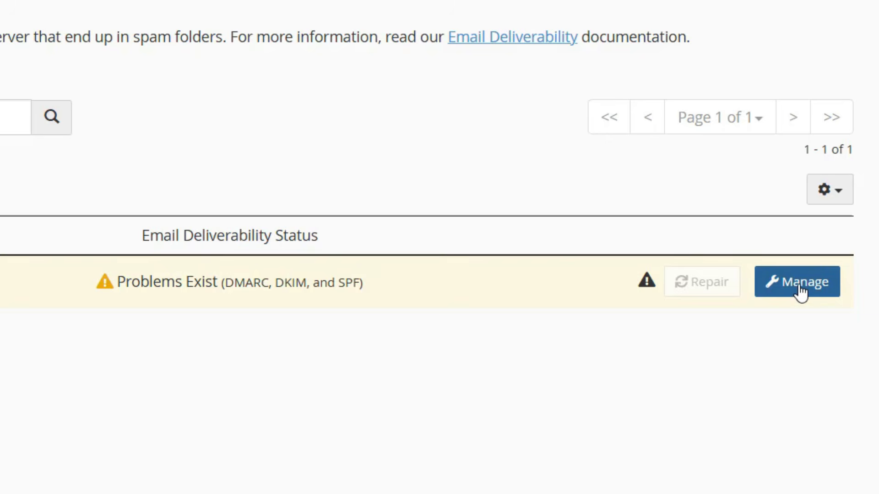
left_click(800, 291)
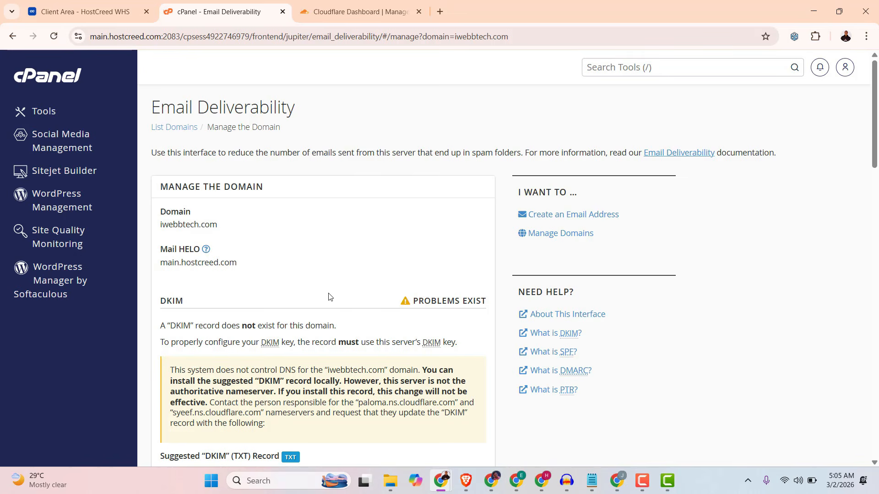
Review the DKIM, SPF, DMARC and reverse DNS (PTR) sections of the domain's email deliverability page.
double_click(169, 301)
left_click(339, 305)
scroll(338, 306, "down", 8)
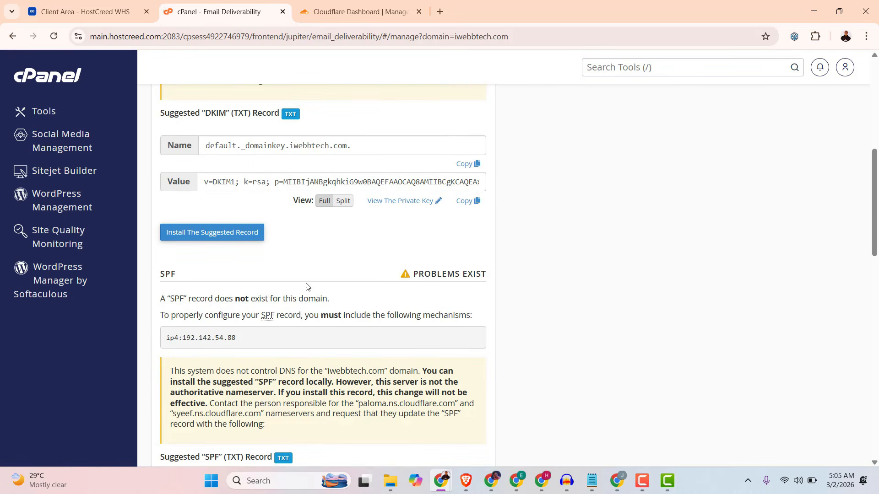
scroll(439, 285, "down", 8)
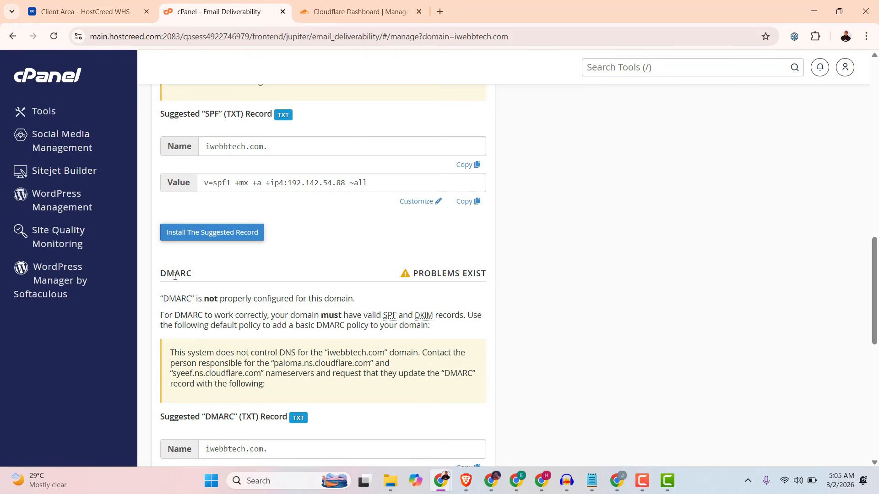
scroll(443, 283, "down", 6)
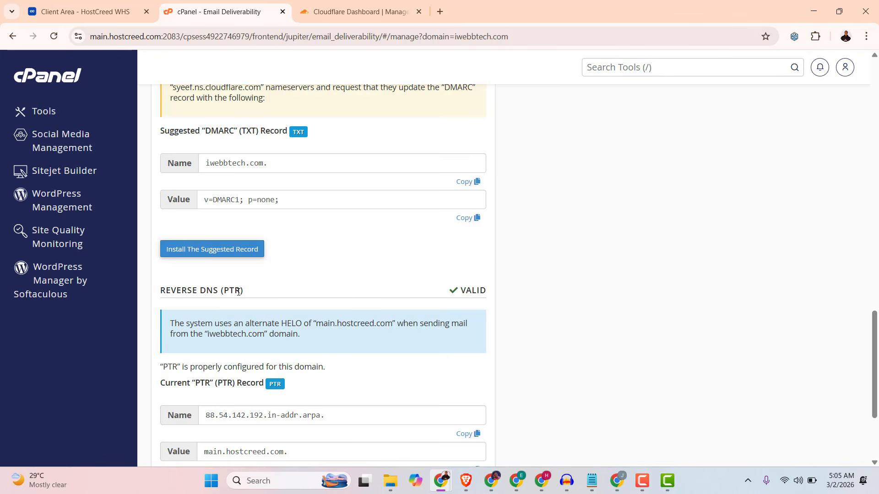
left_click_drag(246, 291, 156, 293)
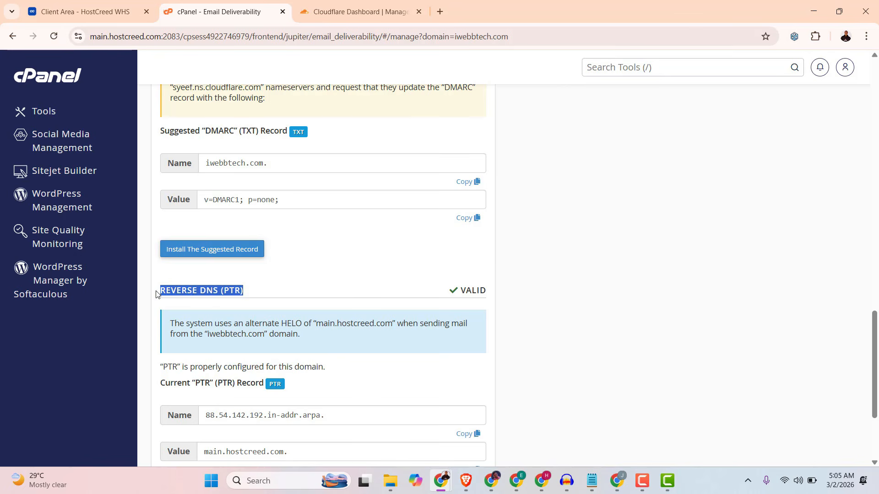
left_click(191, 290)
mouse_move(475, 294)
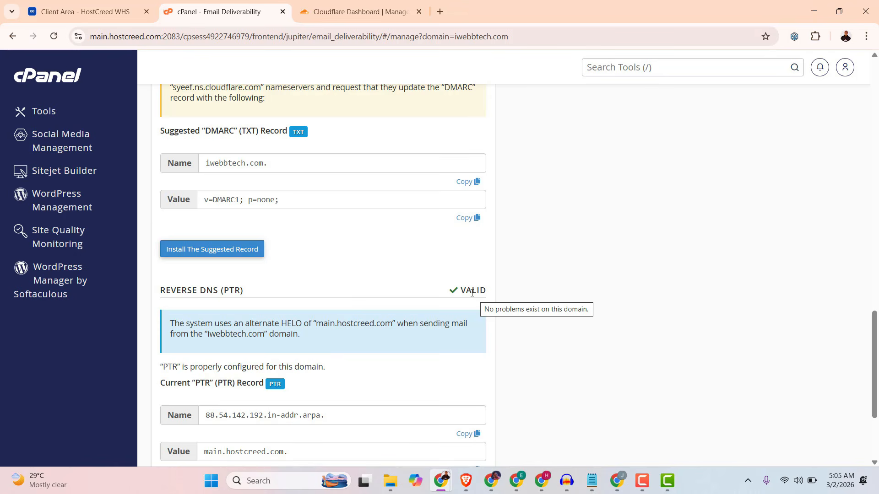
scroll(368, 297, "up", 1)
scroll(379, 317, "up", 14)
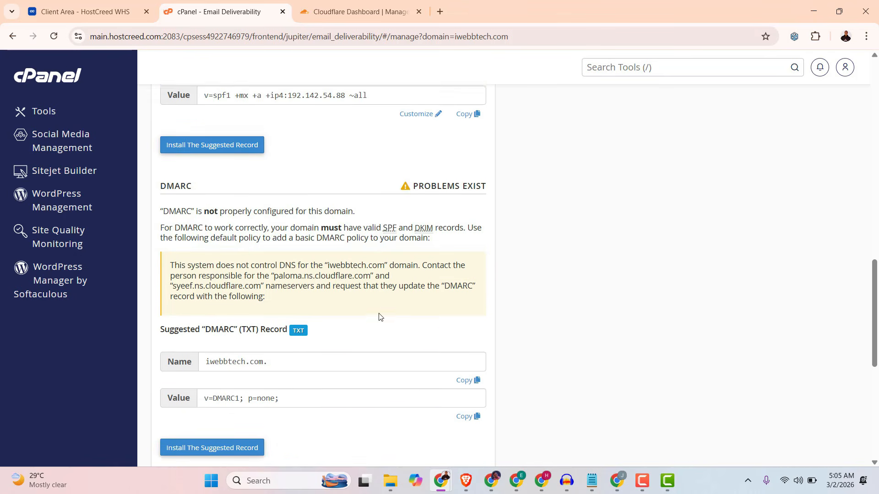
scroll(397, 313, "up", 6)
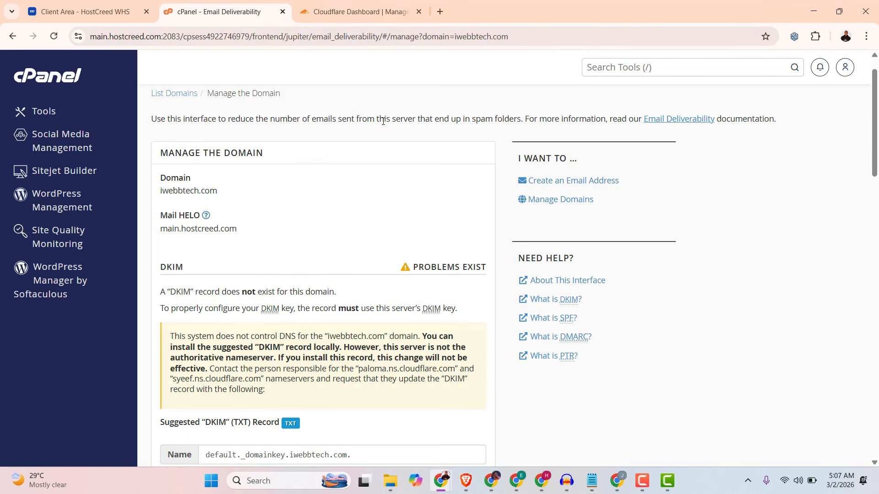
Switch to the Cloudflare dashboard and start a new MX record for iwebbtech.com with the root name @.
left_click(339, 11)
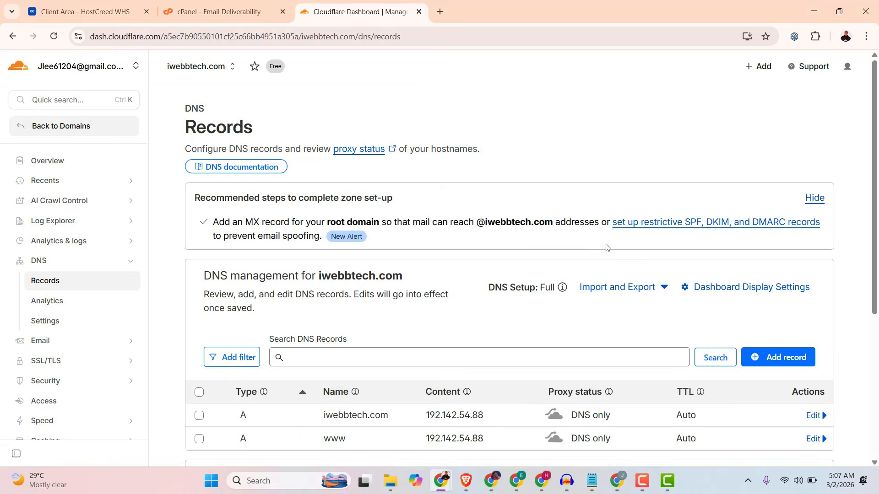
scroll(622, 266, "down", 3)
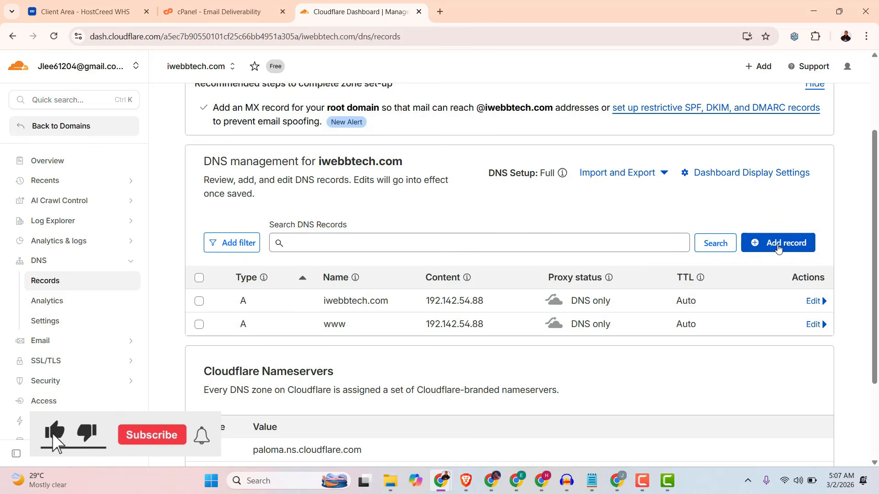
left_click(775, 248)
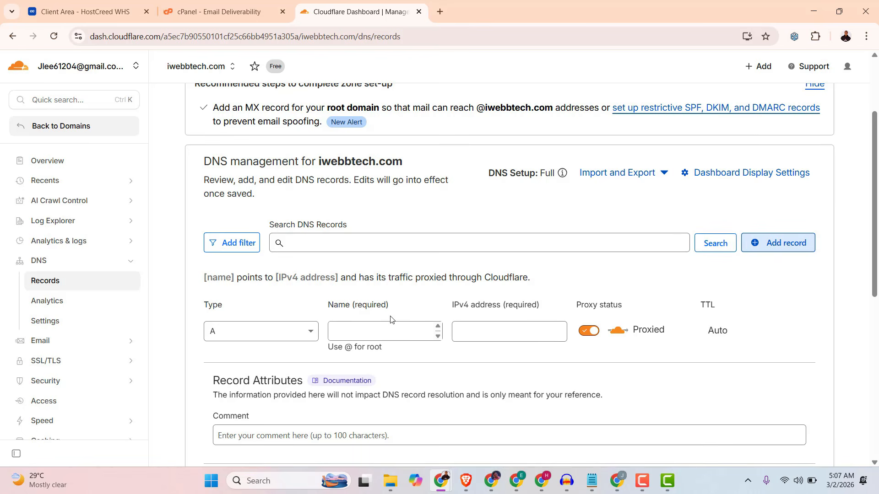
left_click(247, 332)
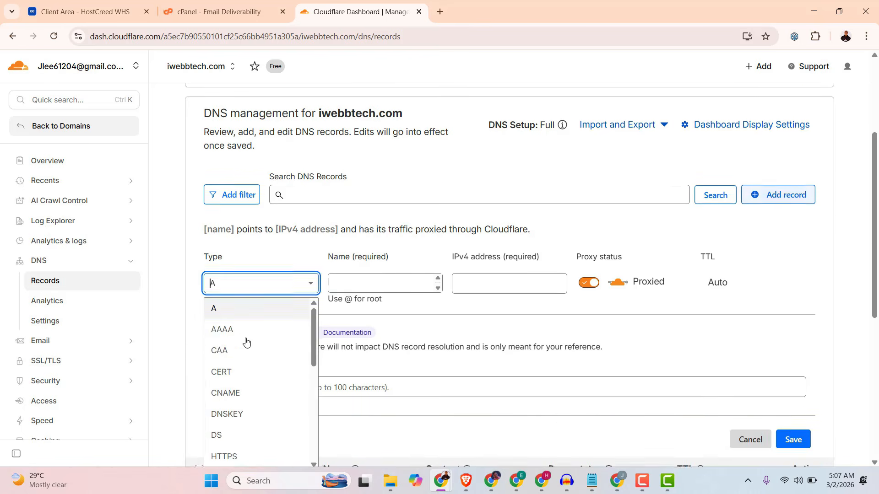
scroll(237, 385, "down", 3)
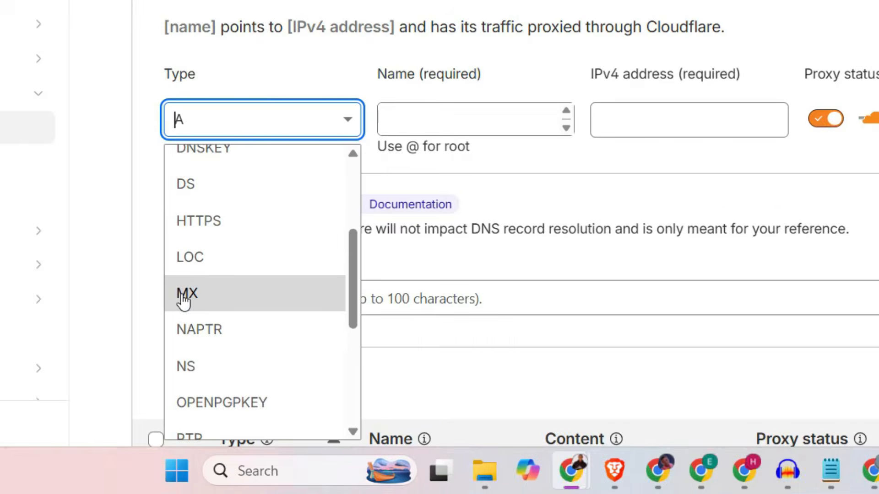
left_click(196, 299)
left_click(462, 131)
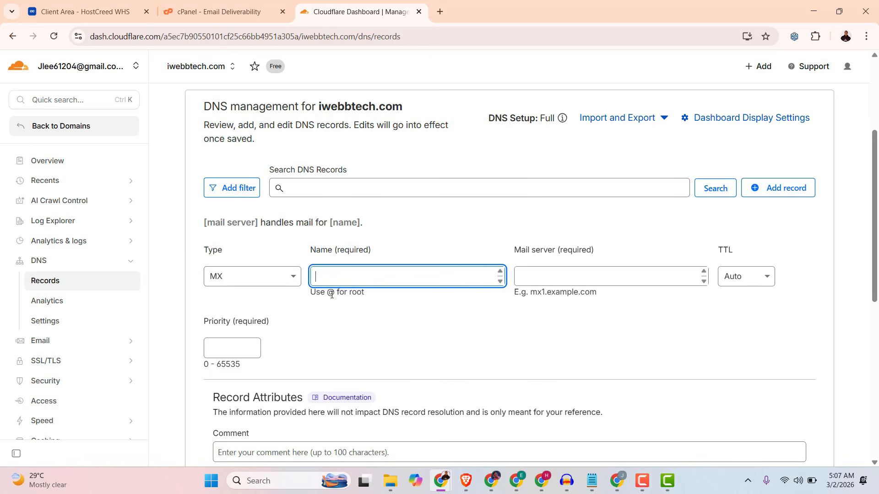
double_click(332, 294)
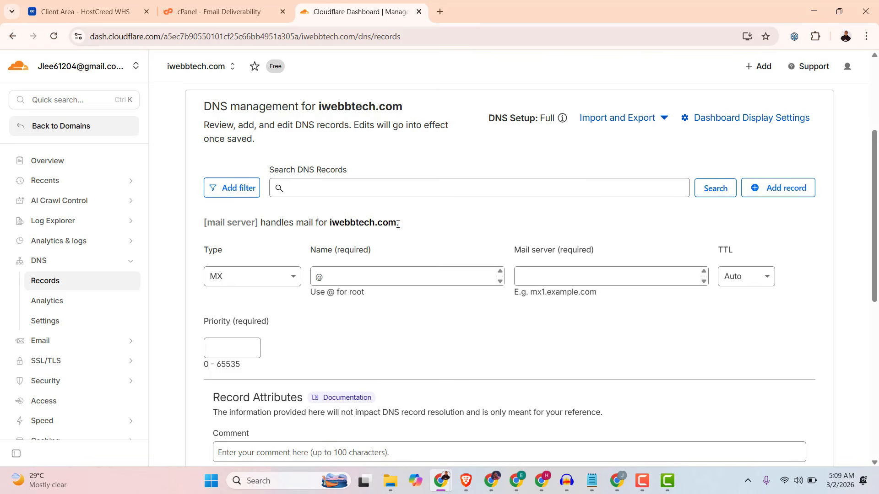
Set the mail server of the new MX record to mail.iwebbtech.com.
left_click(526, 270)
type("mail.")
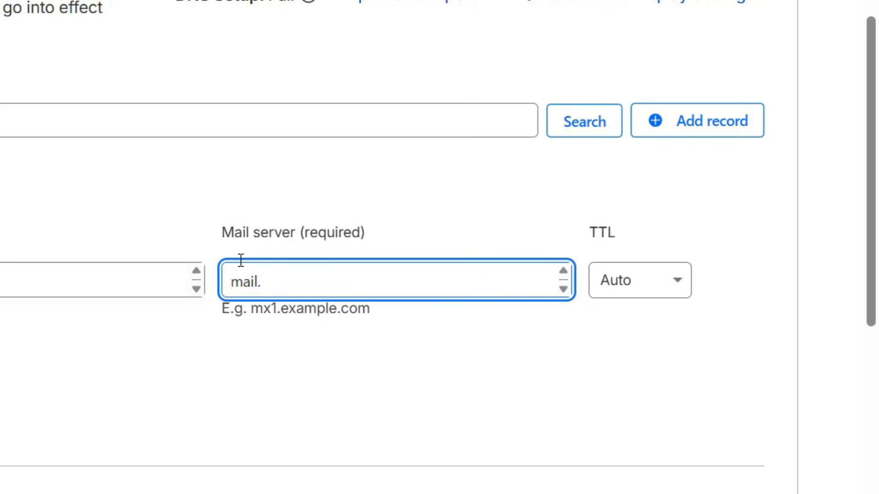
right_click(308, 277)
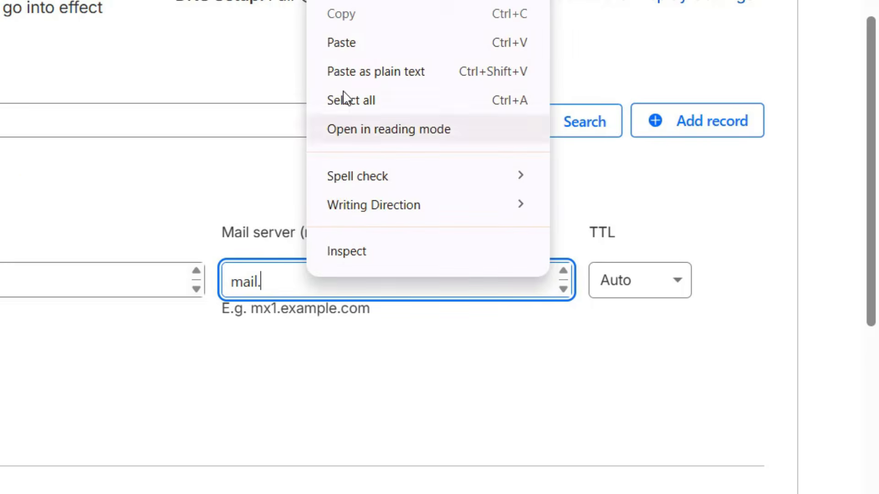
left_click(365, 43)
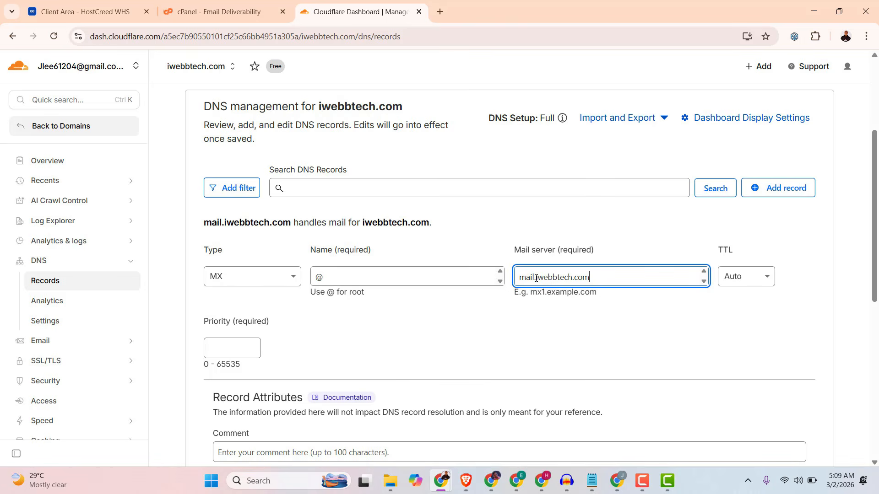
left_click_drag(535, 278, 522, 282)
left_click(545, 283)
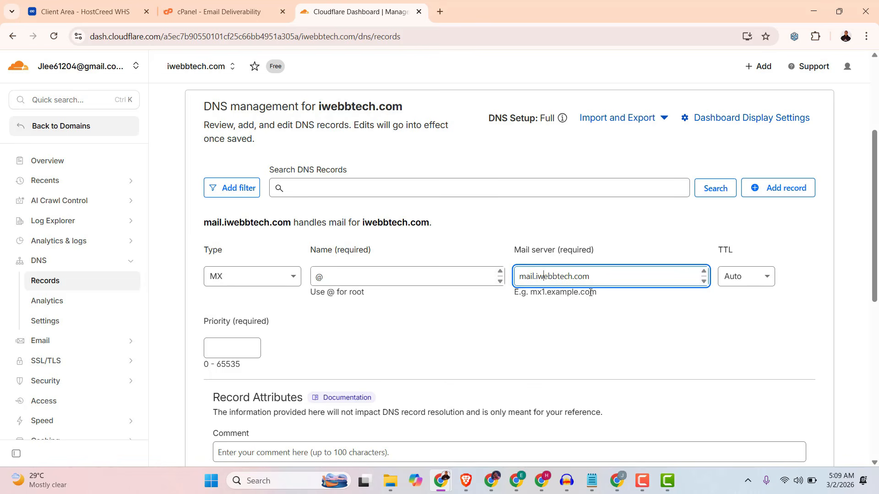
Give the MX record a priority of 10 and save it.
left_click(231, 349)
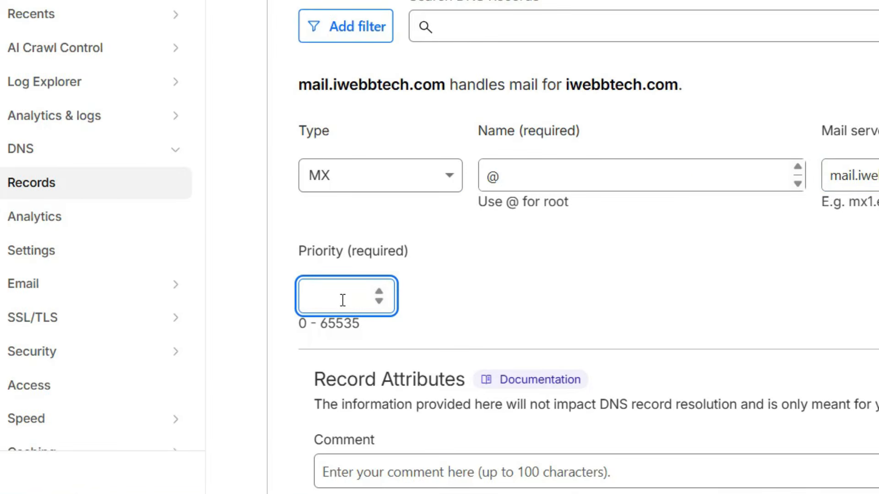
type("10")
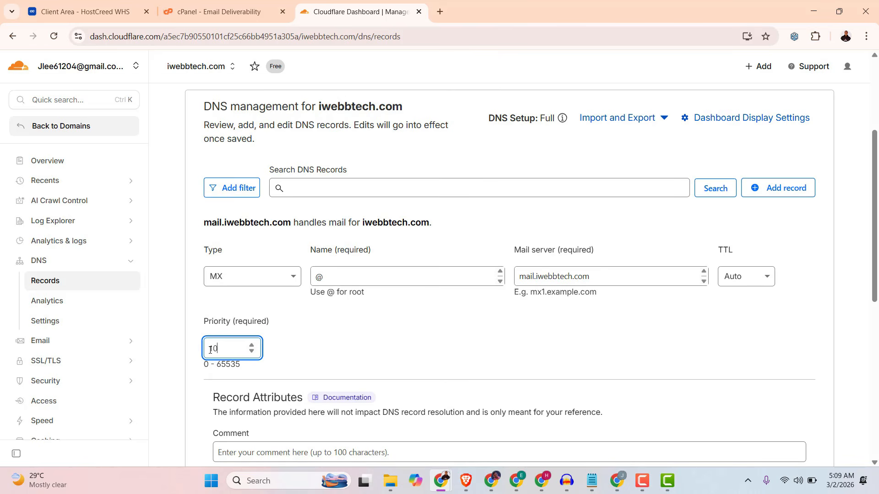
left_click(286, 343)
scroll(534, 329, "down", 3)
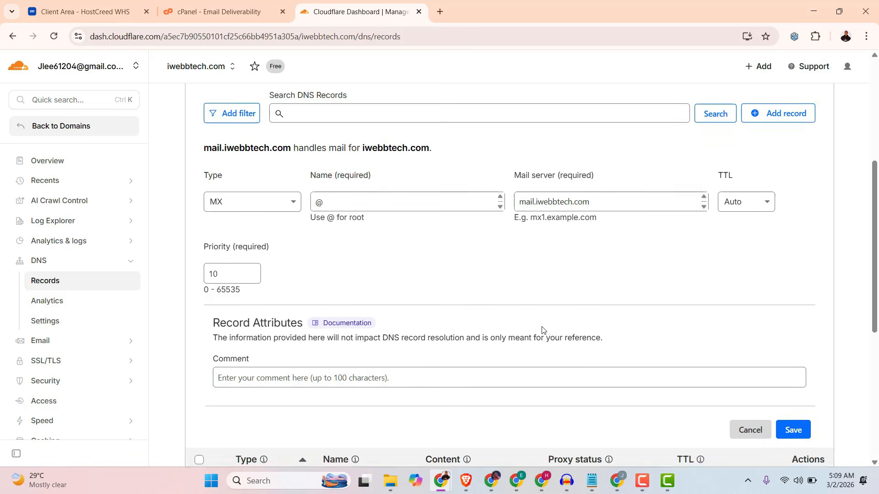
left_click(795, 390)
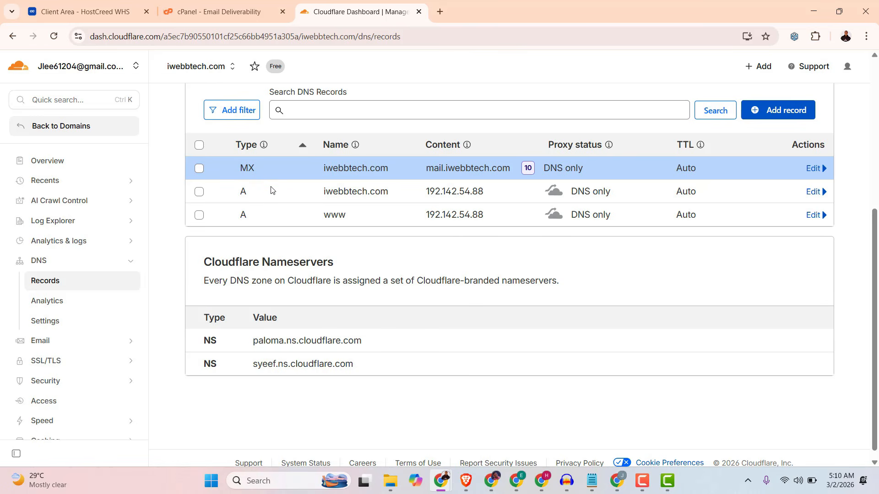
Return to cPanel's email deliverability page and copy default._domainkey from the name of the suggested DKIM record.
left_click(231, 13)
left_click_drag(189, 303, 159, 303)
scroll(290, 309, "down", 3)
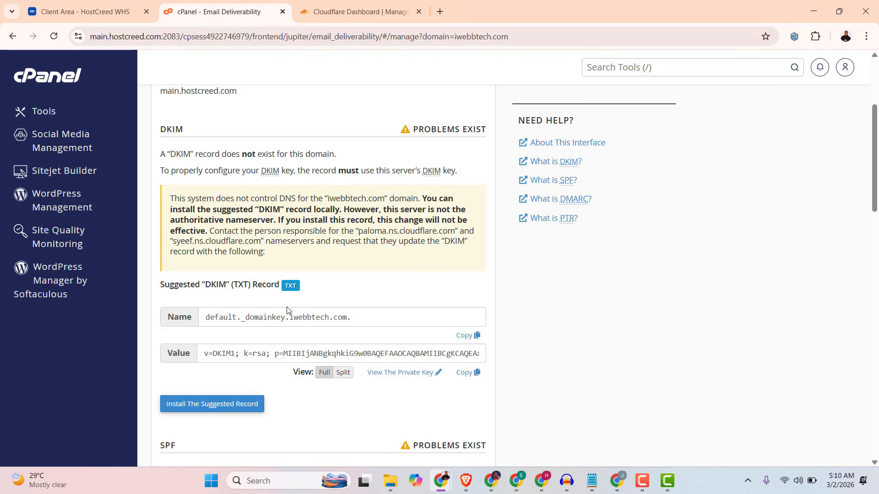
left_click_drag(204, 323, 238, 317)
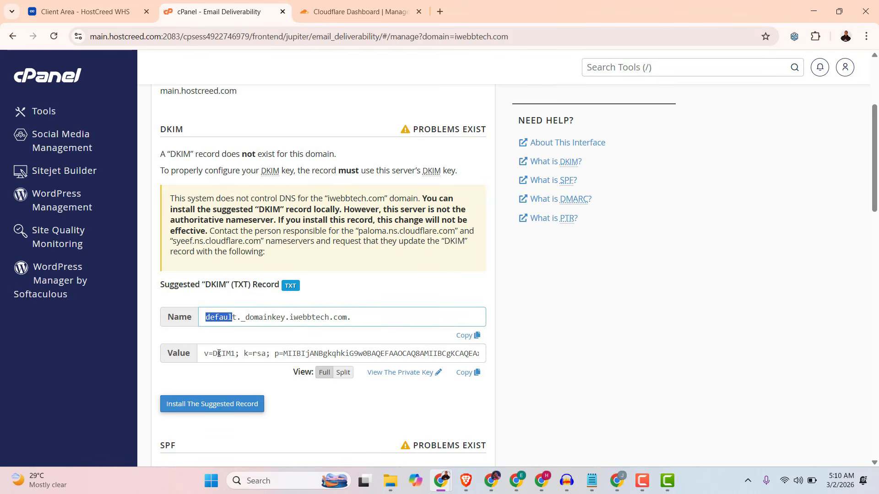
double_click(174, 318)
double_click(177, 354)
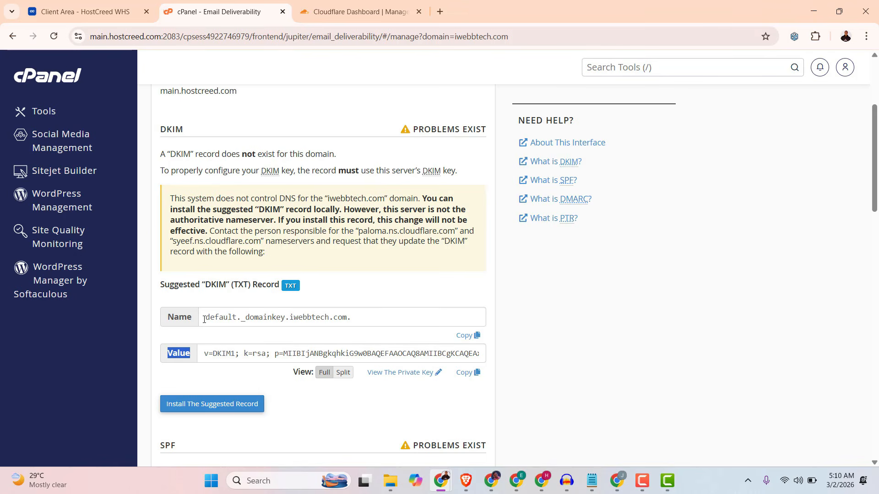
left_click_drag(204, 319, 285, 319)
key("ctrl+c")
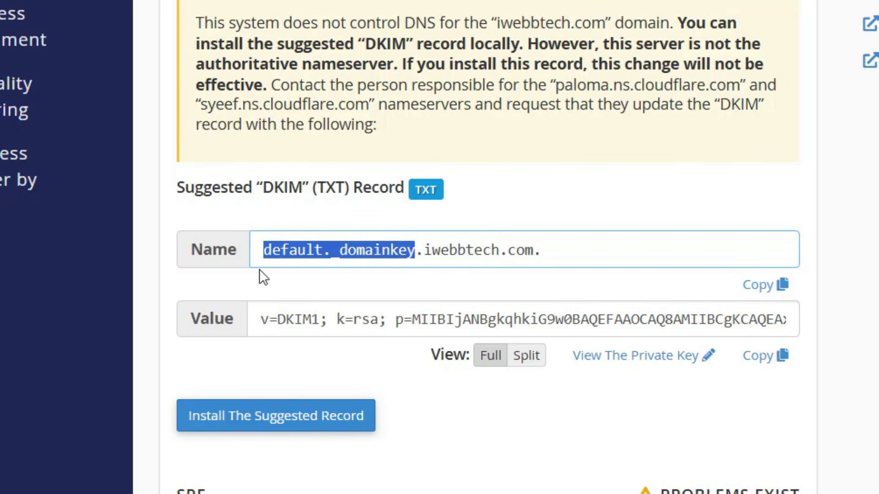
right_click(370, 252)
left_click(405, 21)
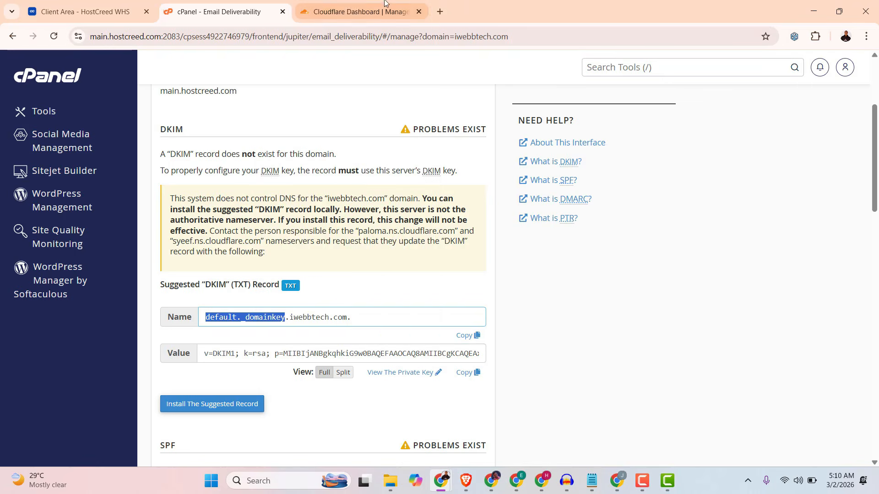
Switch to Cloudflare and start a new TXT record for iwebbtech.com, pasting default._domainkey as its name.
left_click(344, 13)
scroll(716, 143, "up", 2)
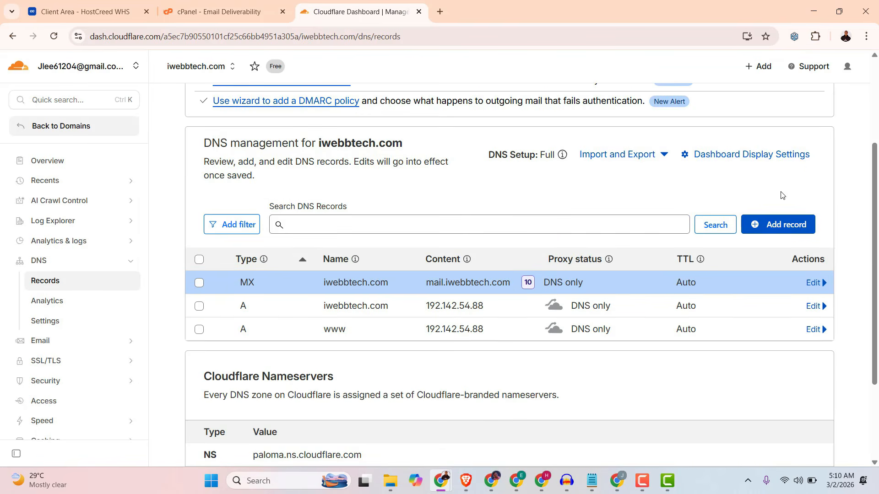
left_click(777, 226)
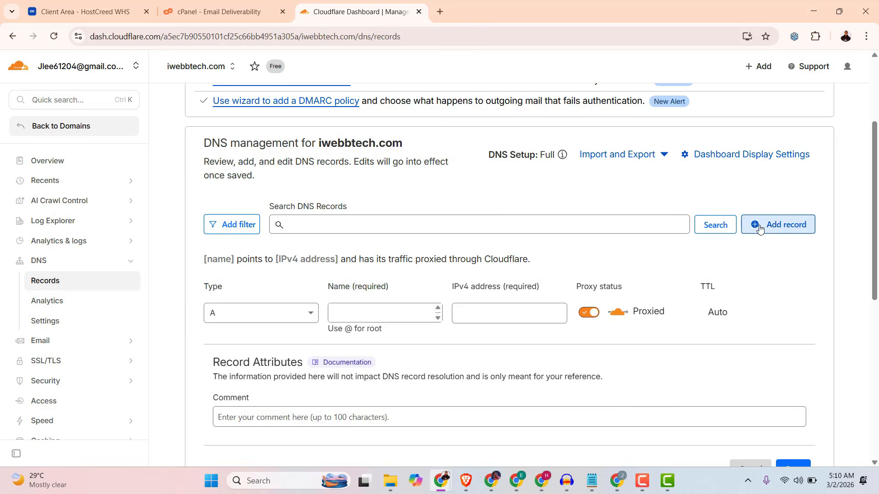
left_click(256, 315)
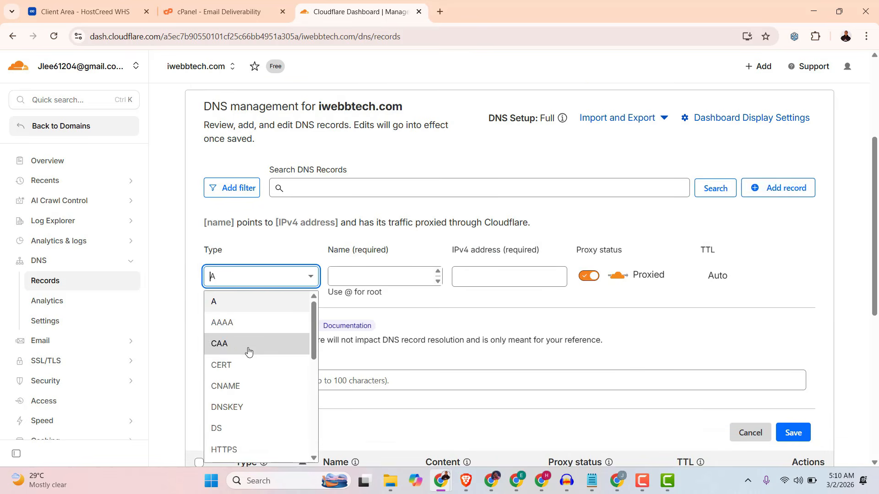
scroll(238, 394, "down", 5)
left_click(267, 390)
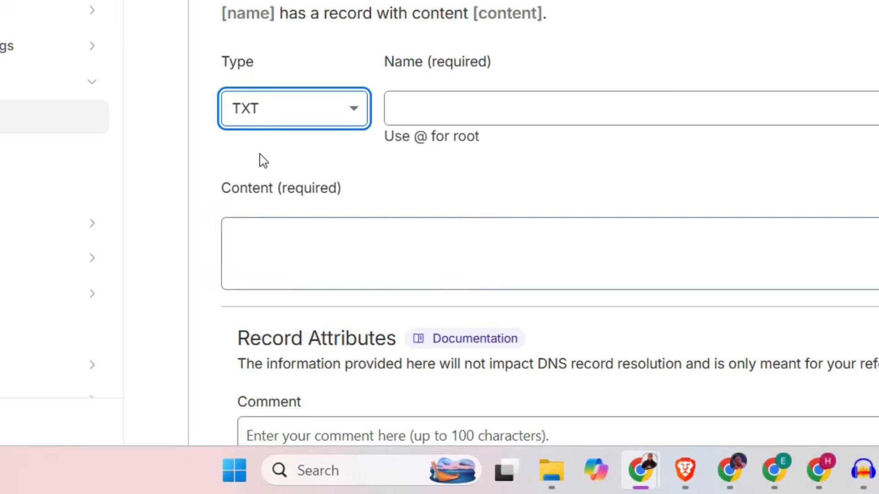
left_click(456, 111)
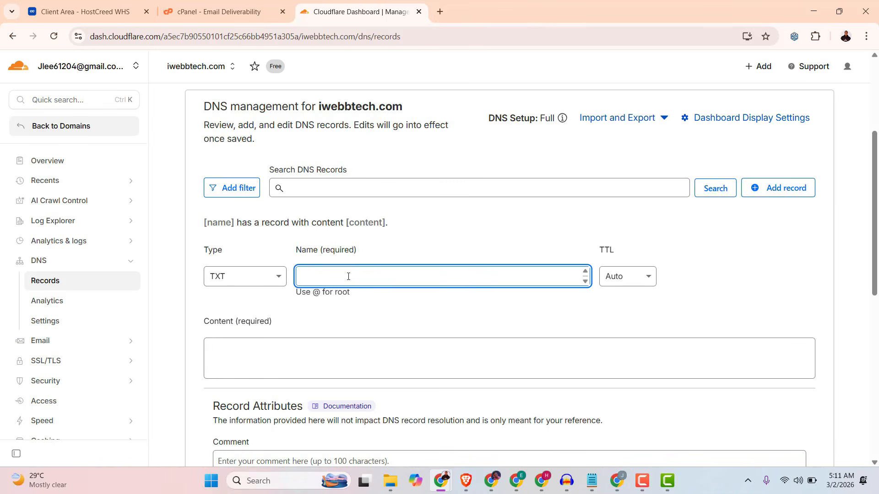
right_click(348, 276)
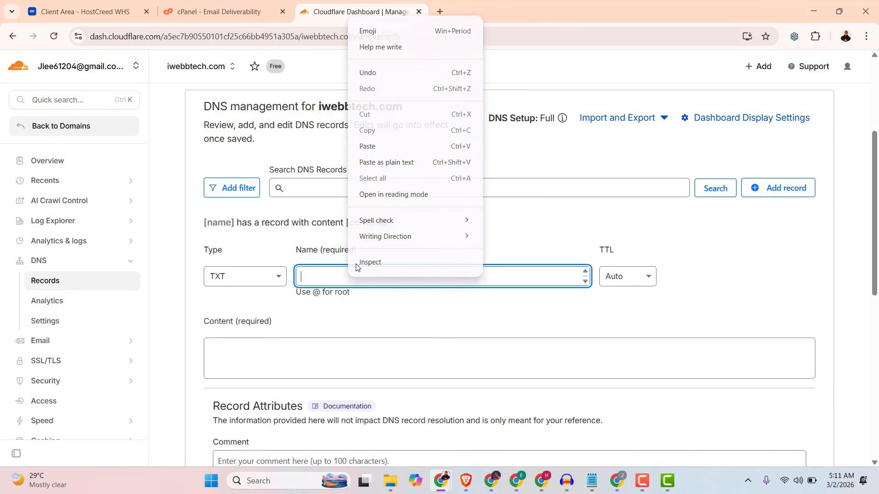
left_click(369, 147)
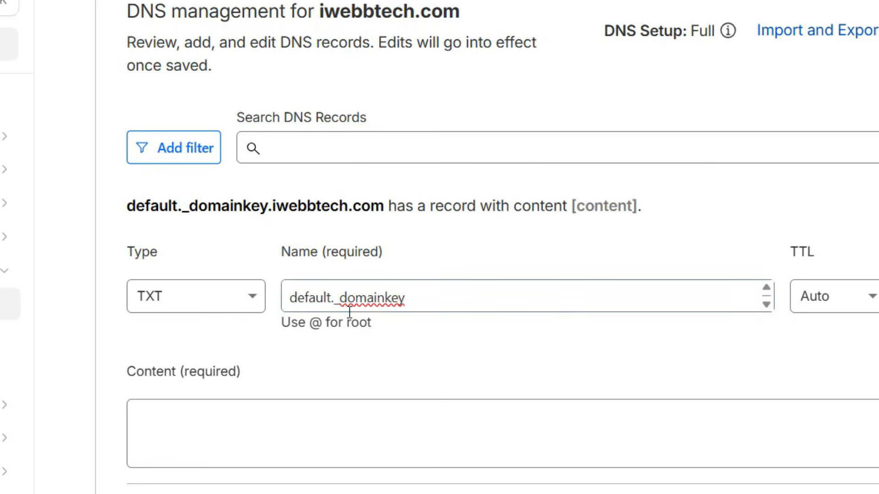
left_click(178, 419)
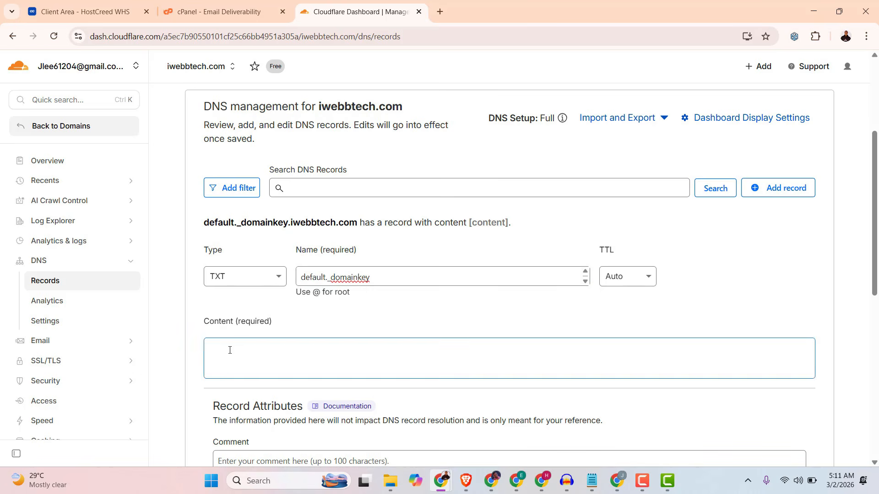
Return to cPanel's email deliverability page and copy the full value of the suggested DKIM record.
double_click(223, 323)
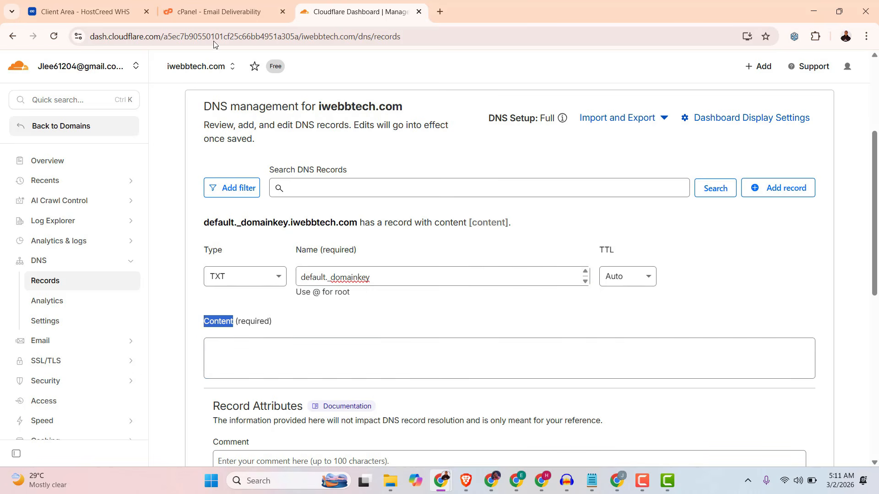
left_click(215, 12)
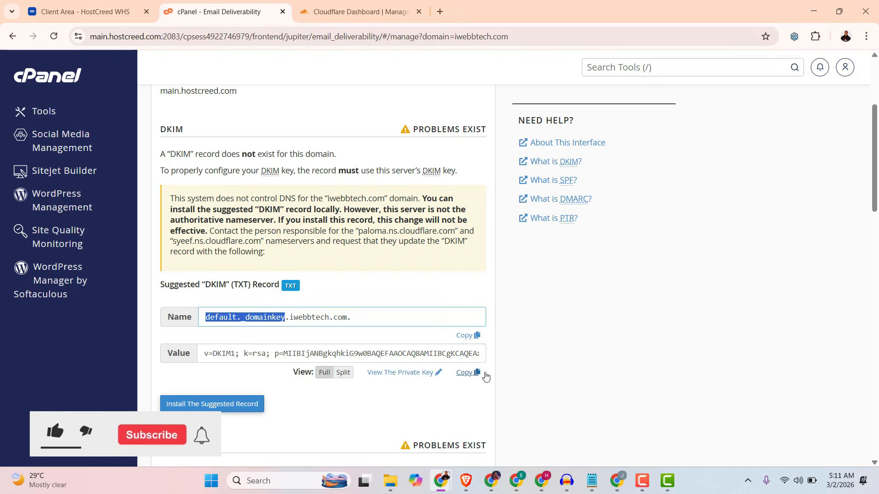
left_click(466, 373)
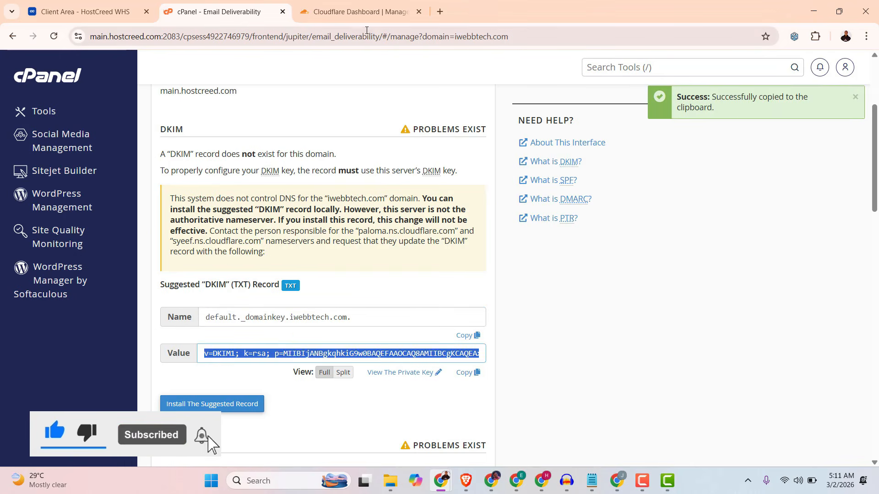
Switch to Cloudflare, paste the copied DKIM value as the content of the default._domainkey TXT record, and save it.
left_click(359, 12)
left_click(253, 353)
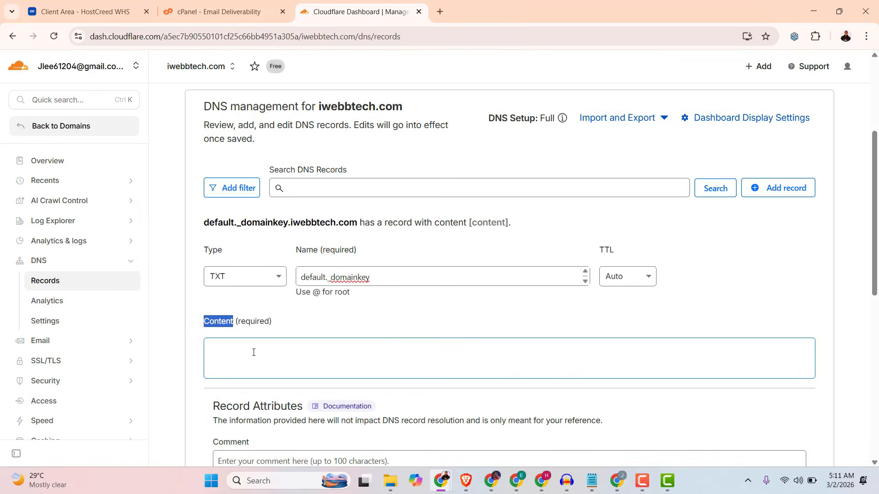
right_click(253, 351)
left_click(275, 224)
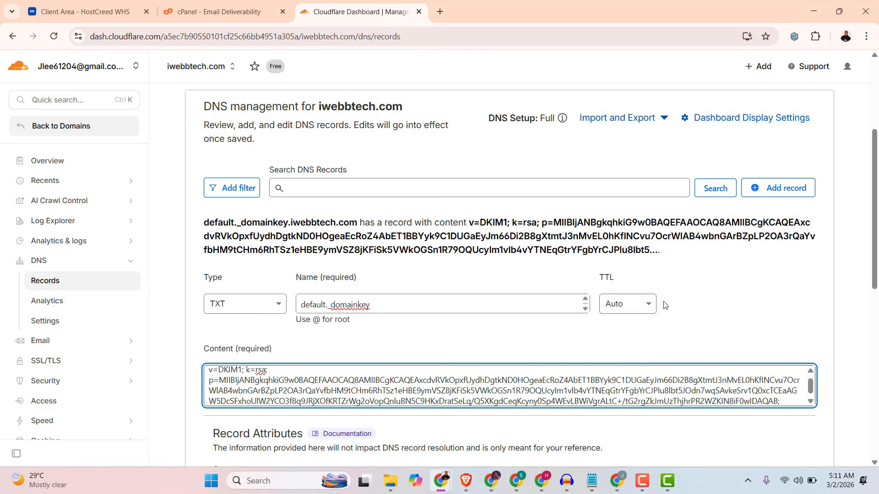
scroll(512, 275, "down", 2)
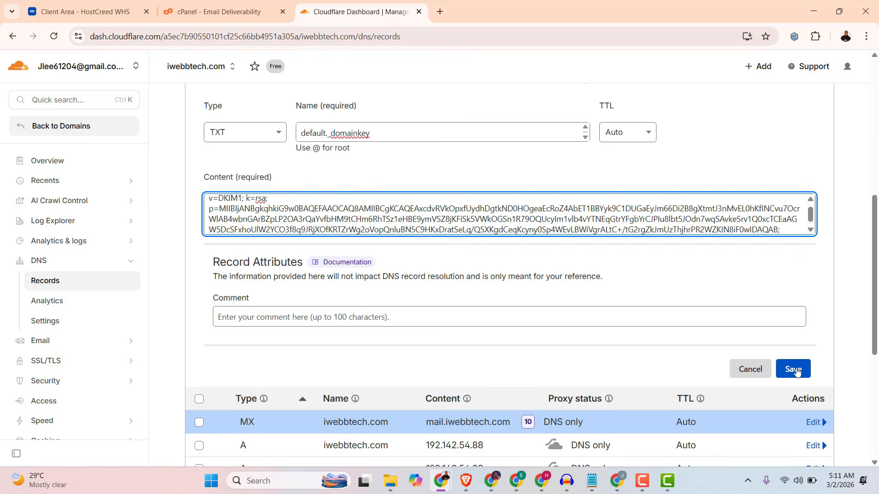
left_click(796, 371)
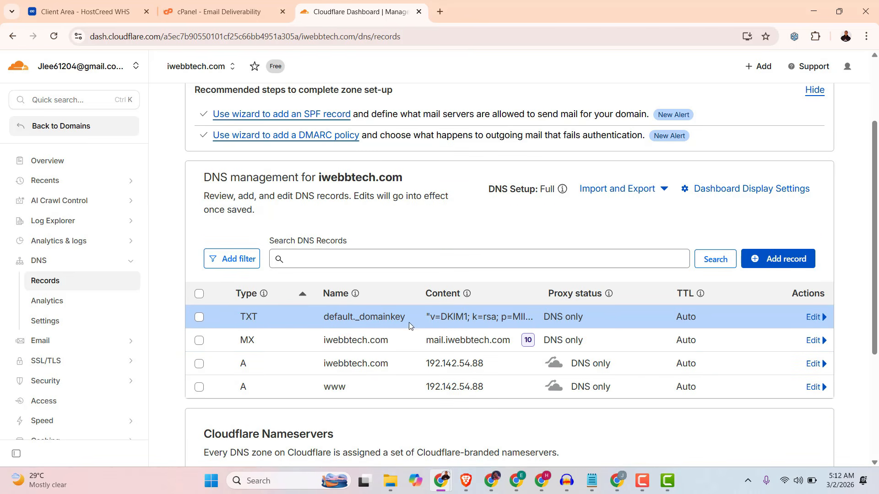
Switch to cPanel, reload the email deliverability page for iwebbtech.com and check its DKIM status.
left_click(197, 14)
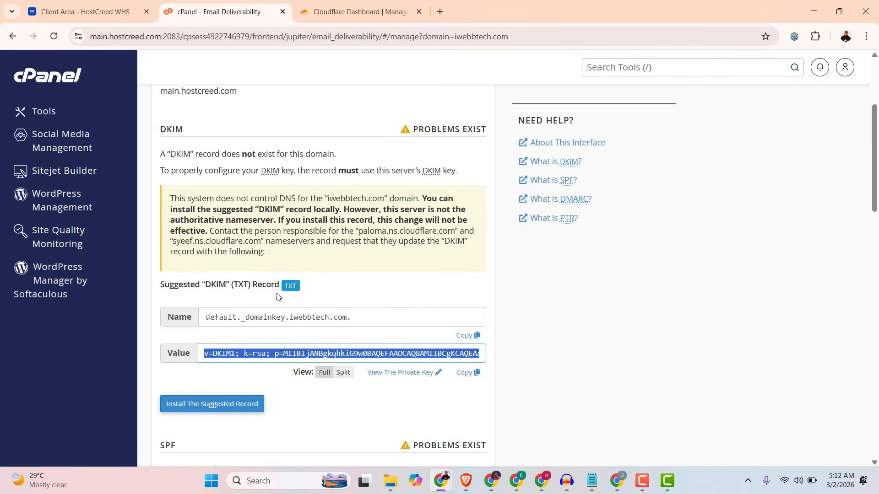
left_click(53, 36)
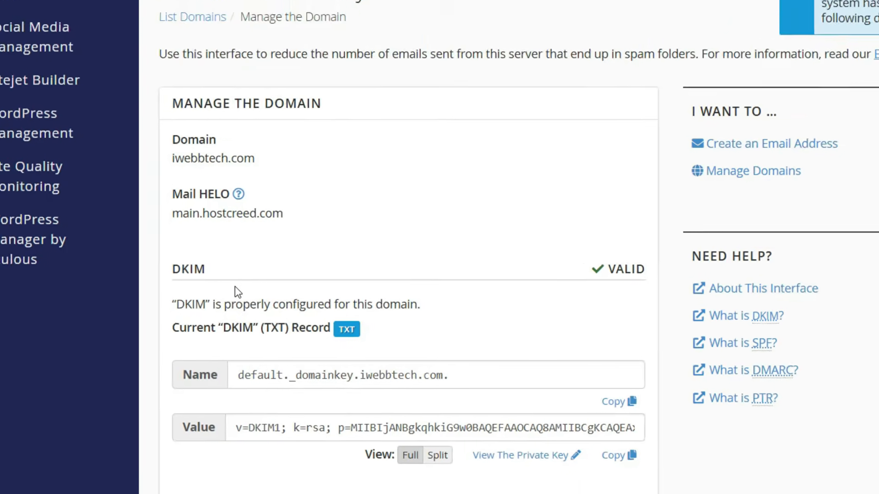
left_click_drag(687, 257, 730, 259)
left_click(688, 252)
Review the suggested SPF record's name in cPanel and copy its value, v=spf1 +mx +a +ip4:192.142.54.88 ~all.
scroll(678, 249, "down", 3)
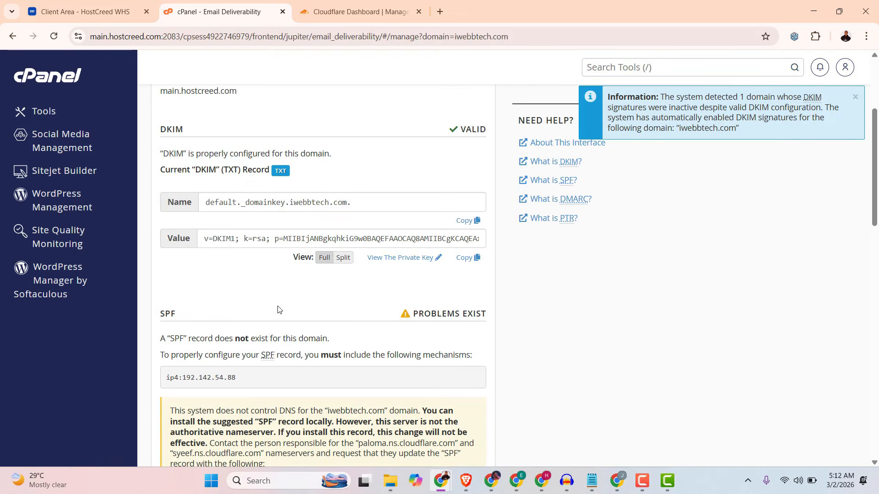
scroll(278, 310, "down", 5)
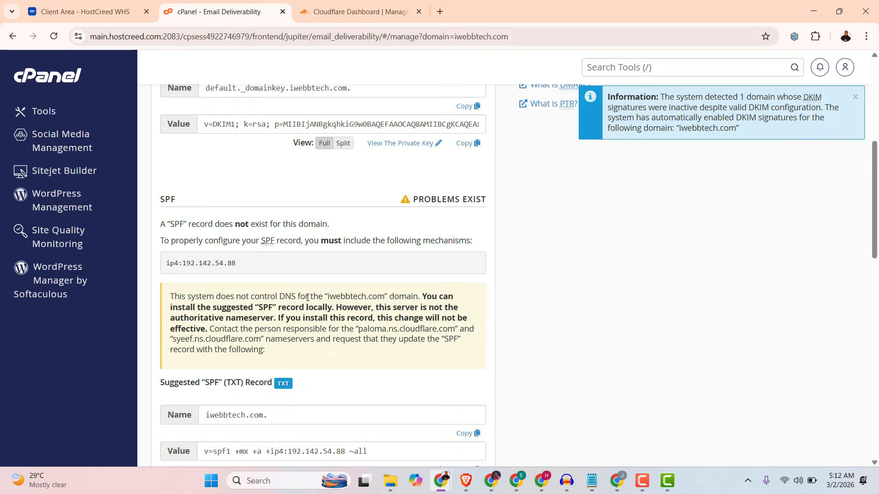
double_click(181, 303)
left_click_drag(269, 301, 205, 303)
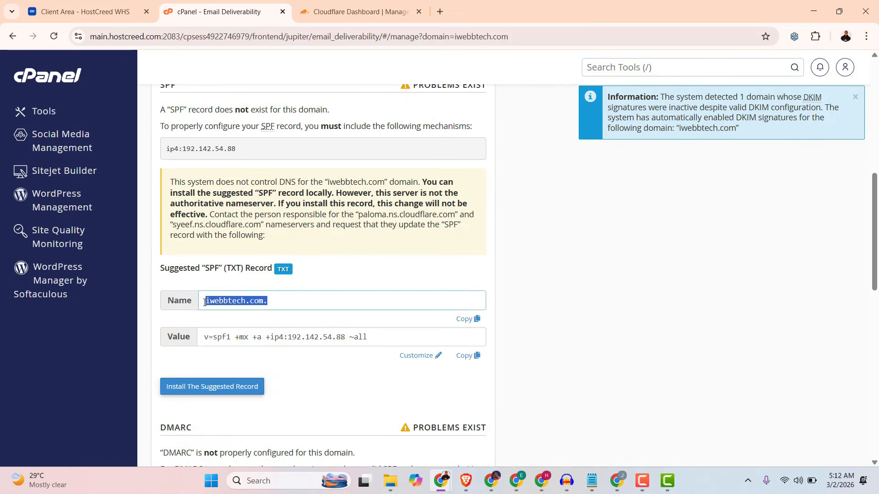
left_click(231, 297)
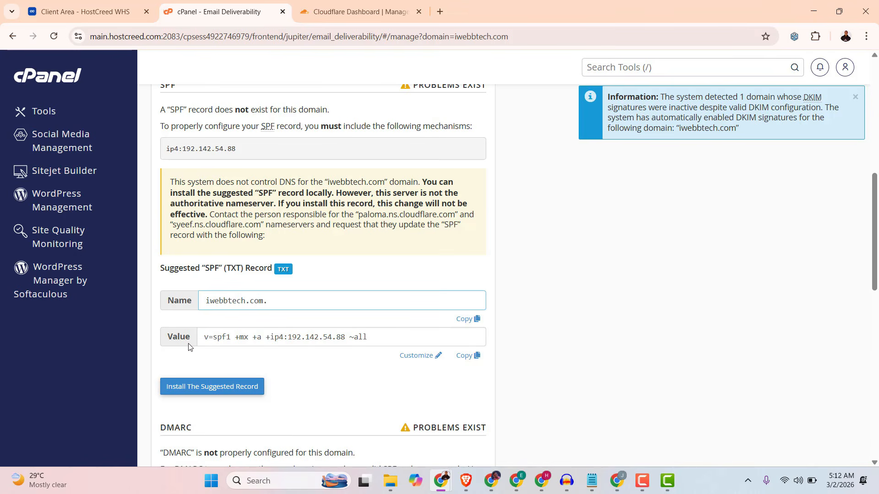
left_click(464, 356)
key("ctrl+c")
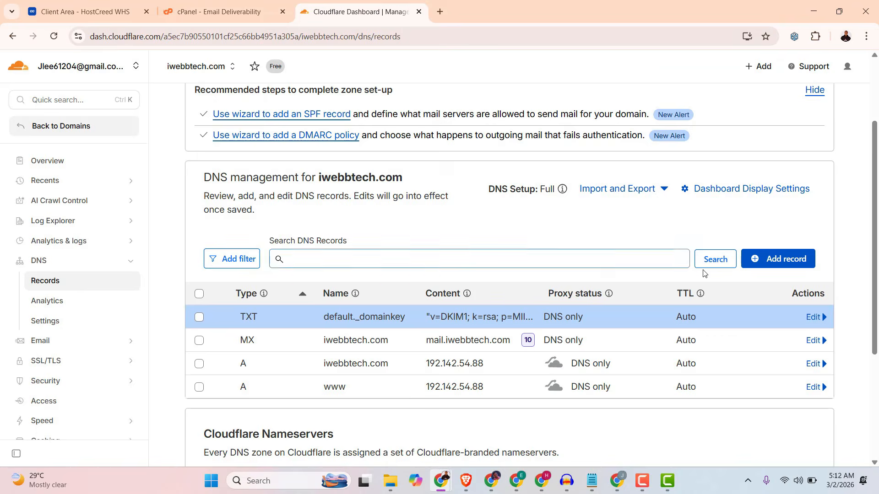
In Cloudflare, start a new TXT record for iwebbtech.com with @ as its name.
left_click(779, 259)
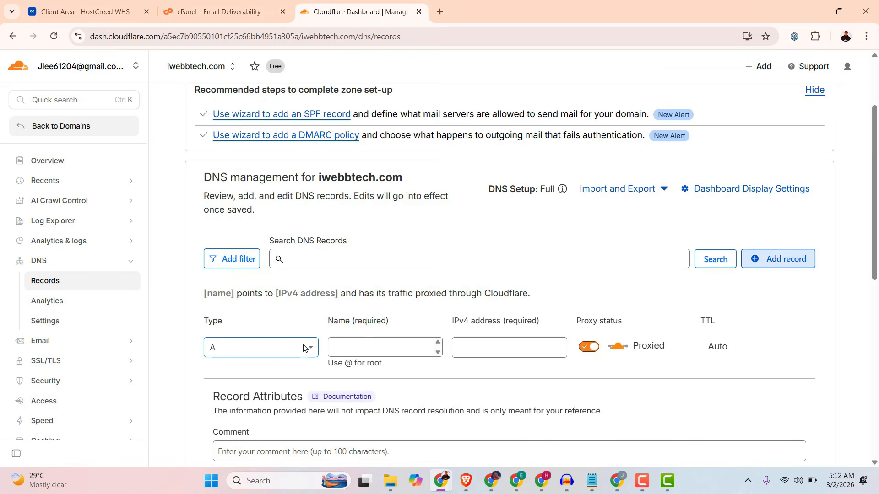
left_click(298, 350)
scroll(281, 382, "down", 3)
scroll(280, 383, "down", 1)
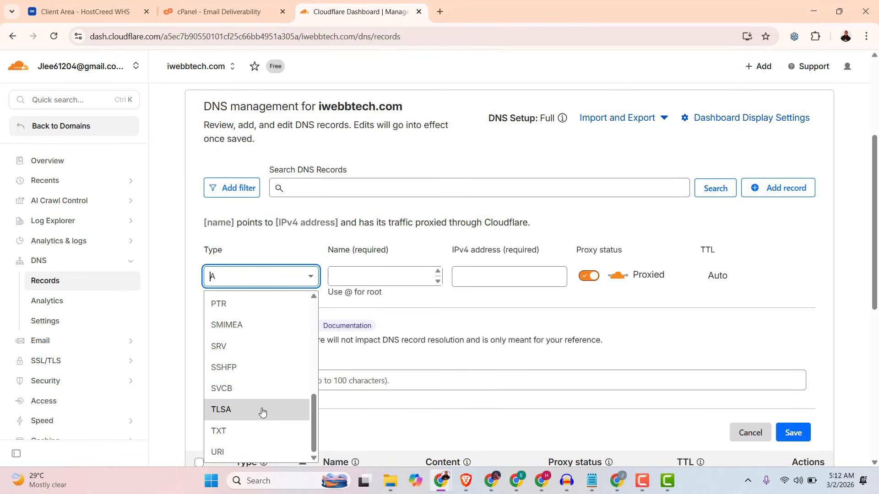
left_click(220, 431)
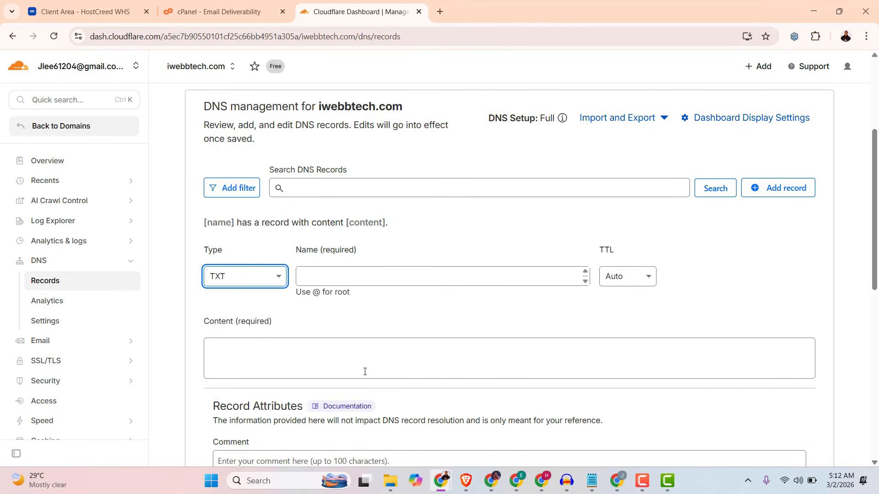
left_click(341, 275)
left_click(238, 8)
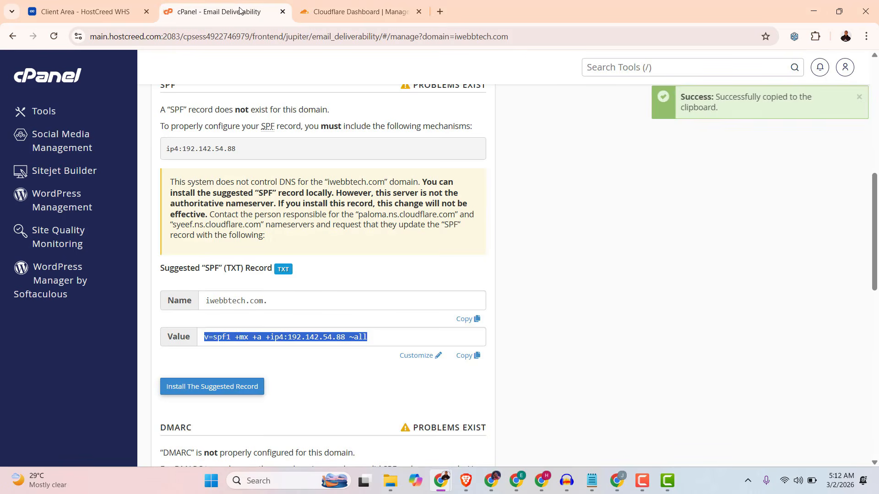
left_click(361, 12)
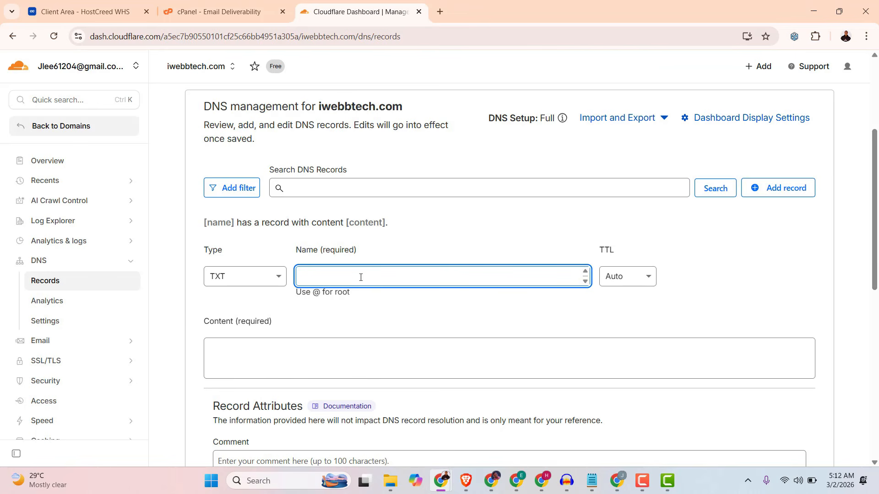
type("@")
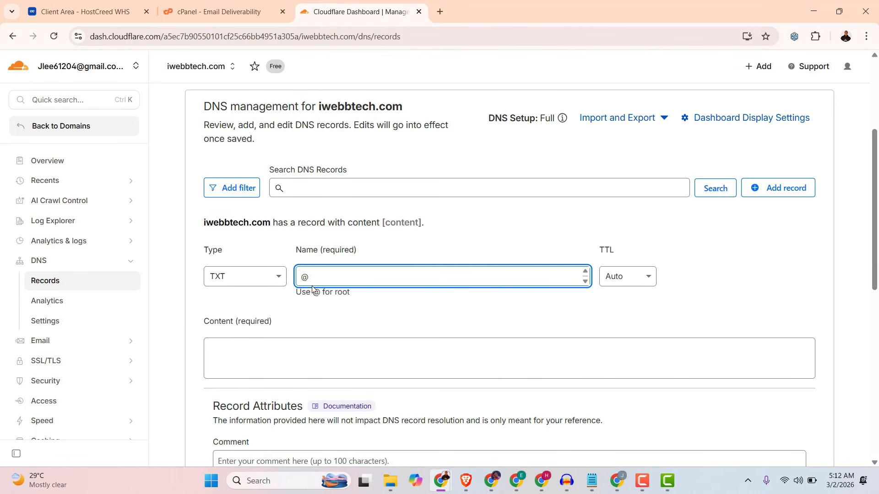
Paste v=spf1 +mx +a +ip4:192.142.54.88 ~all as the content of the root TXT record, check its IP address and save the record.
left_click(318, 356)
right_click(267, 354)
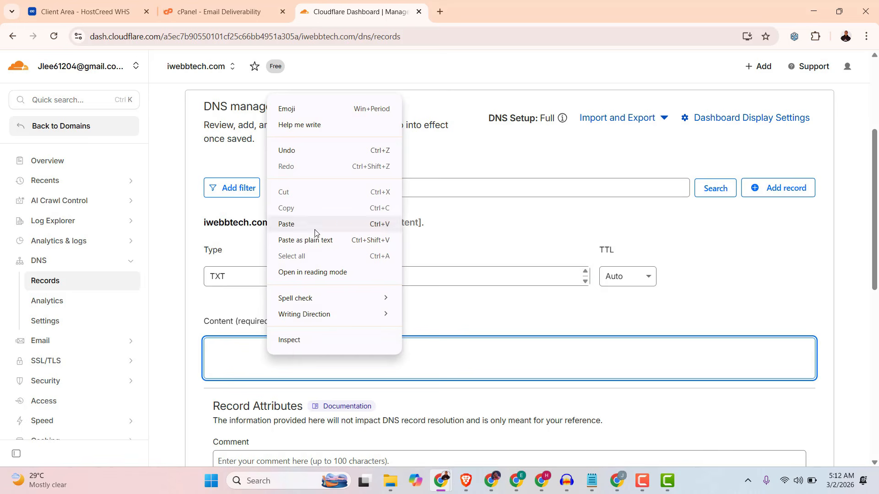
left_click(287, 225)
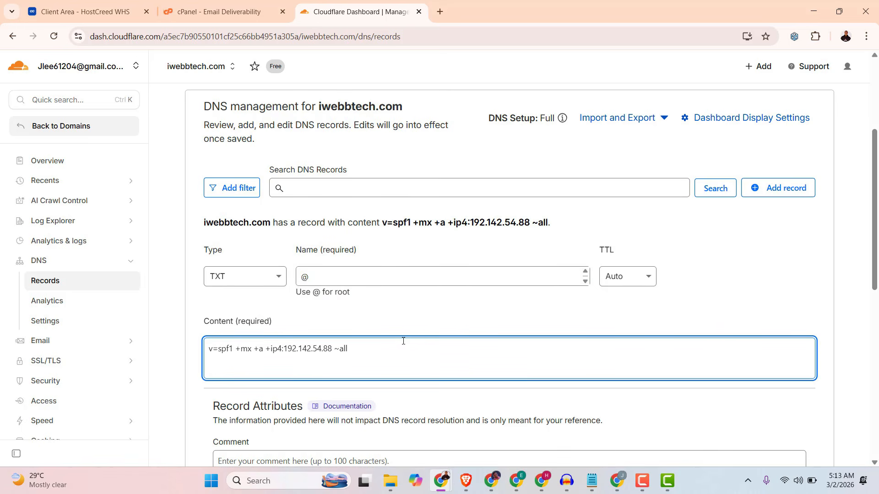
left_click_drag(334, 349, 286, 355)
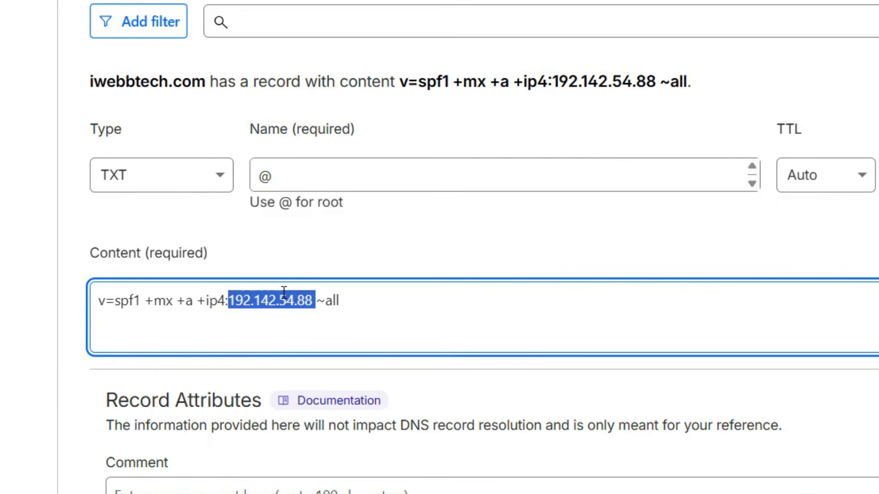
left_click(283, 283)
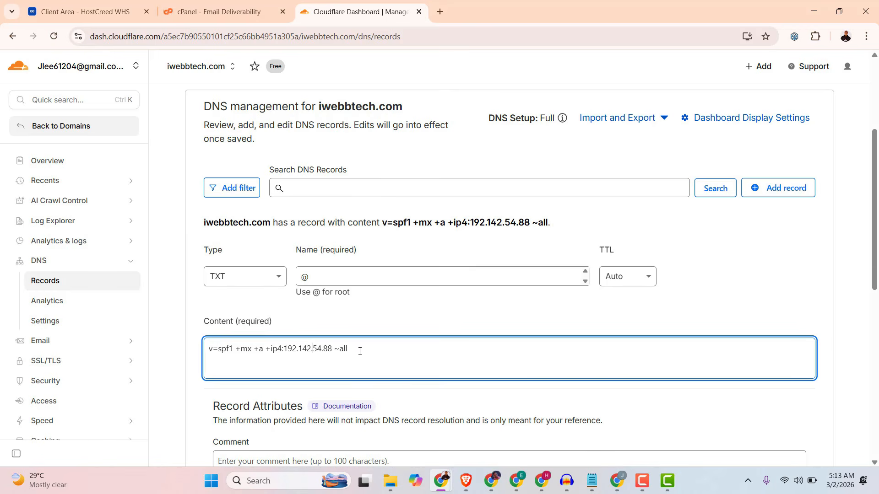
left_click(378, 319)
scroll(504, 321, "down", 3)
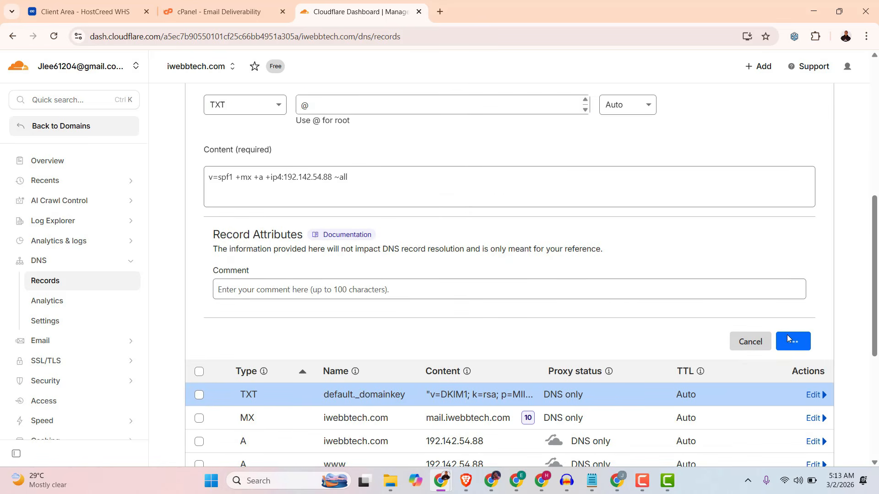
Switch to cPanel, reload the email deliverability page and check the SPF status of iwebbtech.com.
left_click(222, 13)
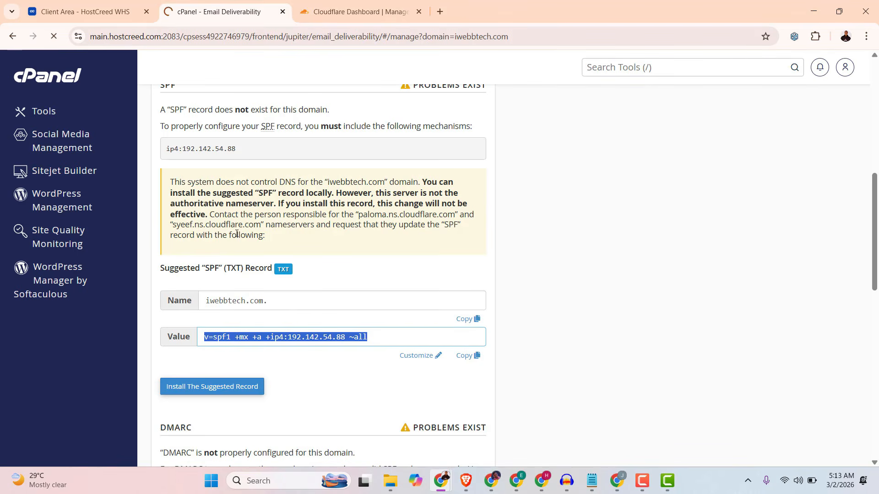
key("F5")
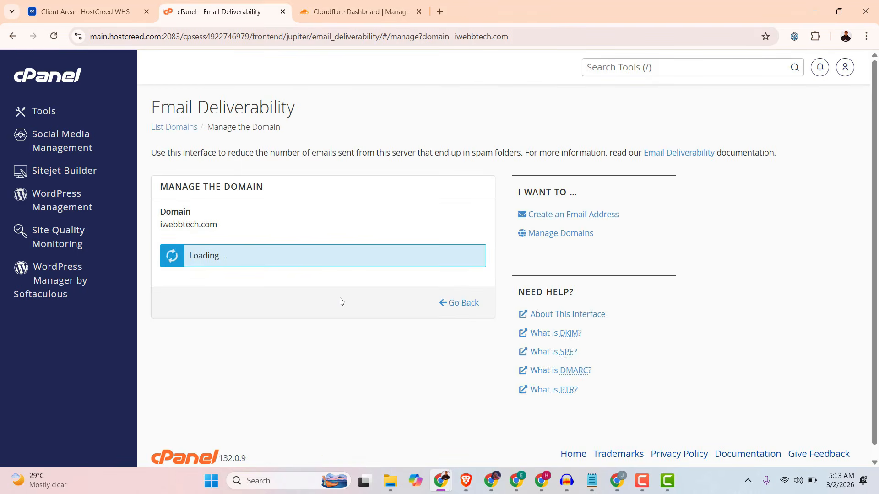
scroll(340, 301, "down", 5)
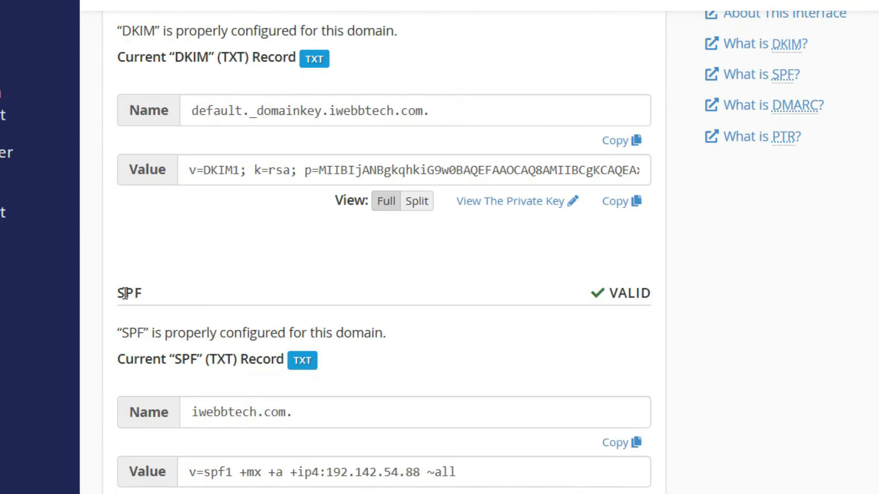
double_click(146, 292)
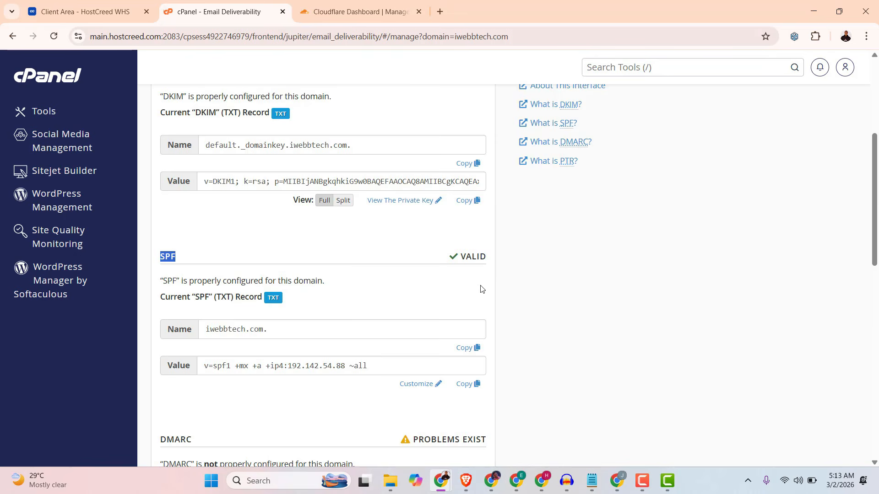
Examine the name and value of cPanel's suggested DMARC record for iwebbtech.com.
scroll(482, 287, "down", 5)
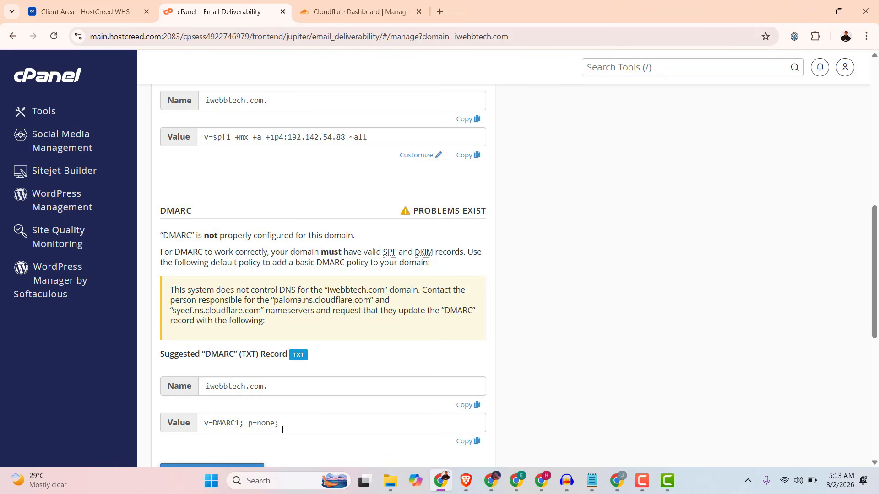
left_click_drag(281, 430, 184, 425)
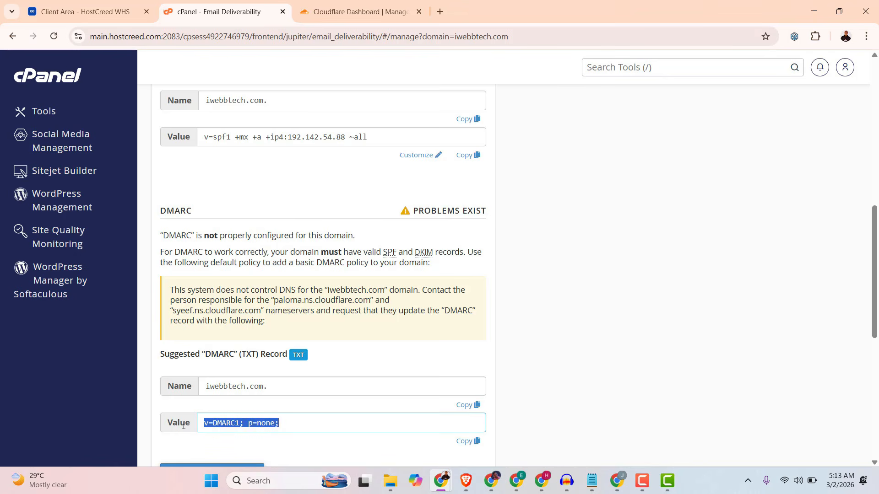
left_click(250, 386)
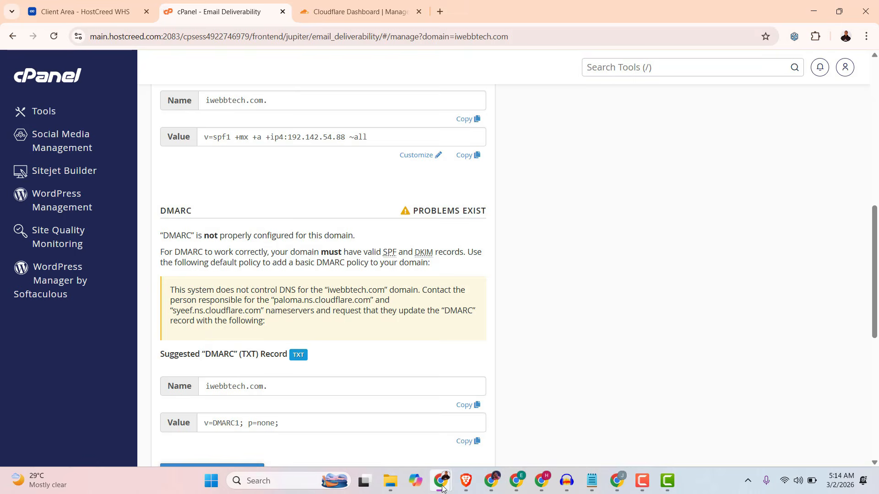
Switch to the ChatGPT conversation about a recommended DMARC record, select the full record line and review its explanation.
mouse_move(442, 489)
left_click(451, 406)
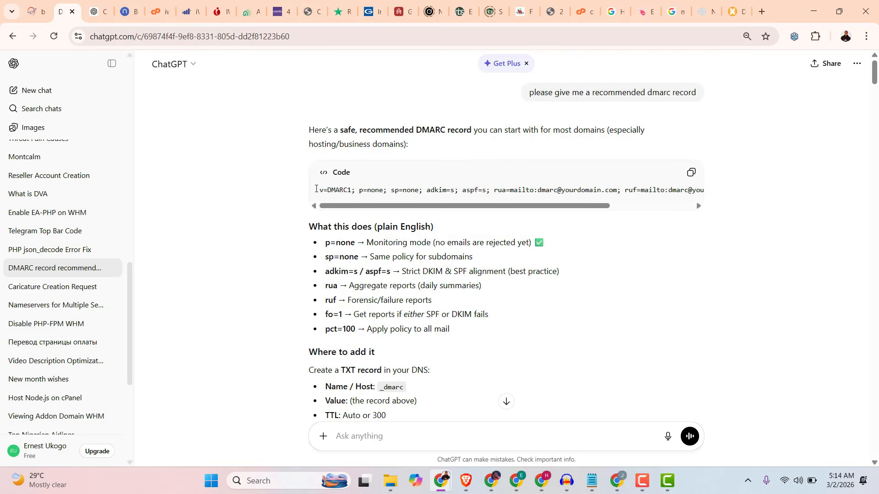
left_click_drag(316, 188, 720, 190)
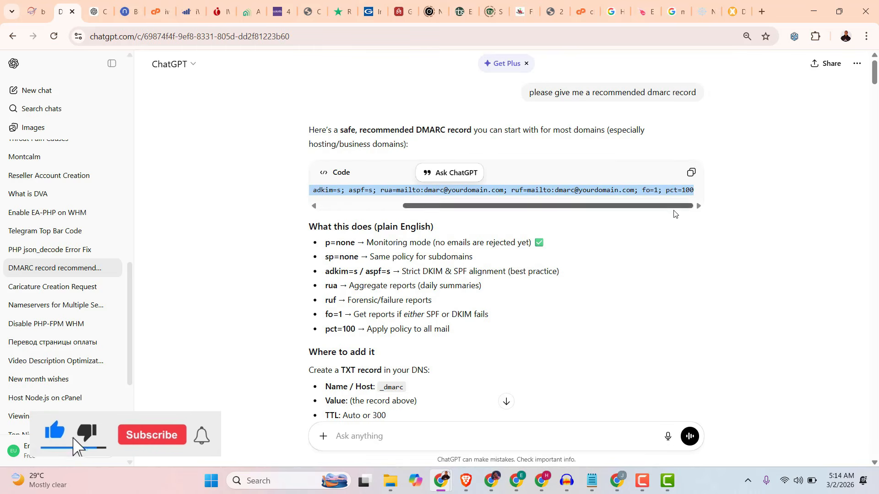
scroll(599, 263, "down", 3)
scroll(594, 274, "up", 3)
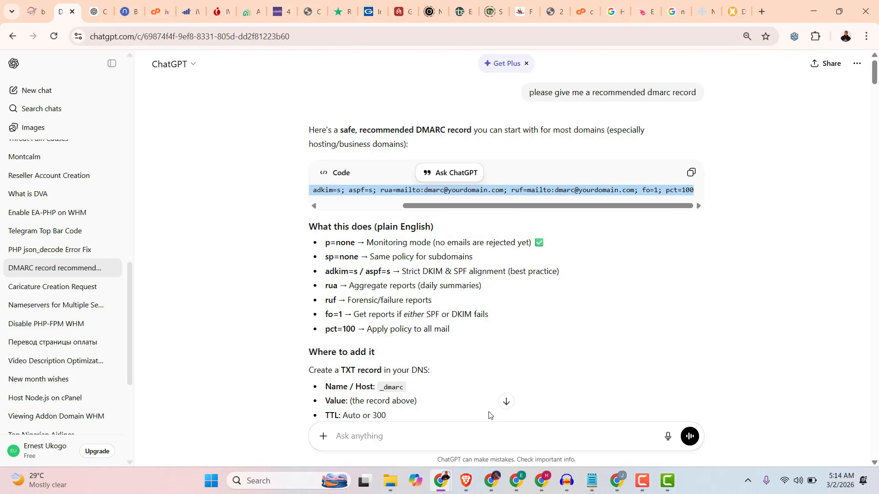
Copy the host name _dmarc from ChatGPT's instructions on where to add the record.
left_click_drag(326, 388, 400, 387)
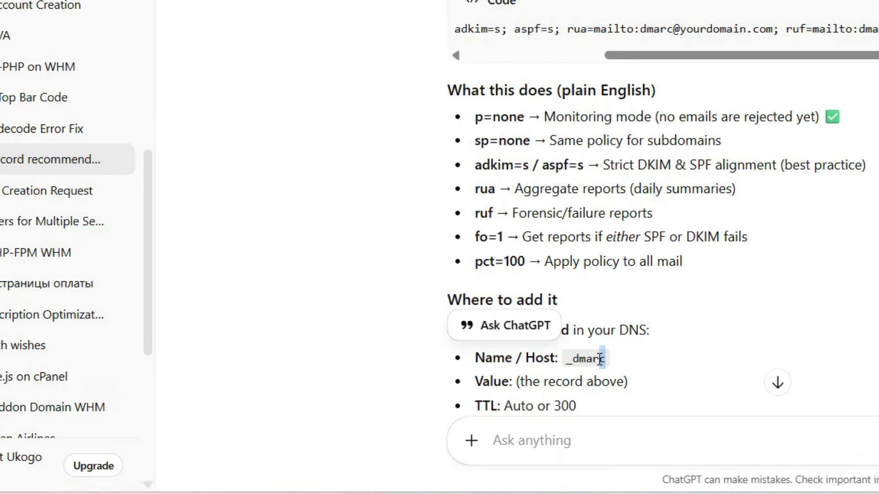
left_click_drag(600, 358, 567, 359)
right_click(583, 359)
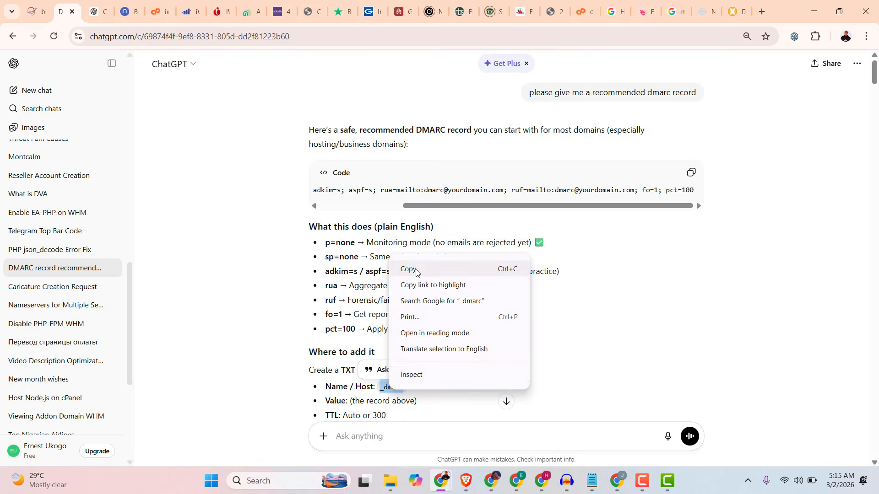
left_click(416, 270)
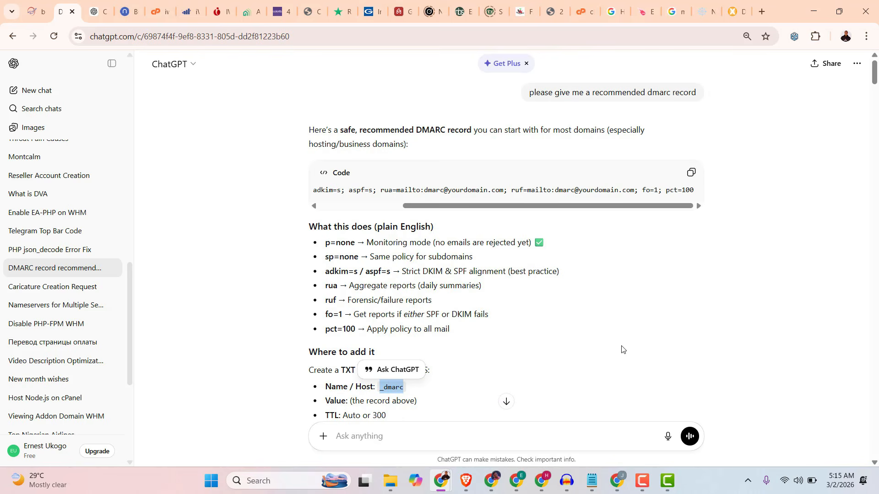
Switch to Cloudflare's DNS records for iwebbtech.com and start a new TXT record with the name _dmarc.
key("alt+Tab")
left_click(346, 13)
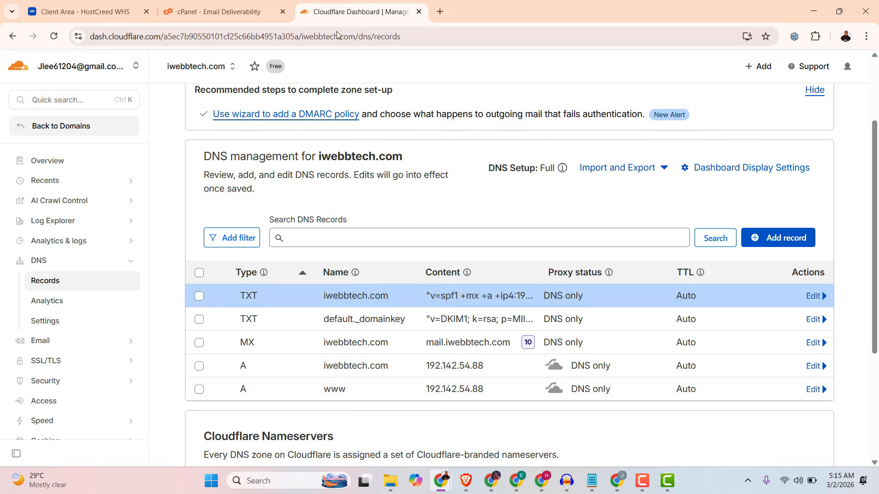
scroll(745, 286, "down", 1)
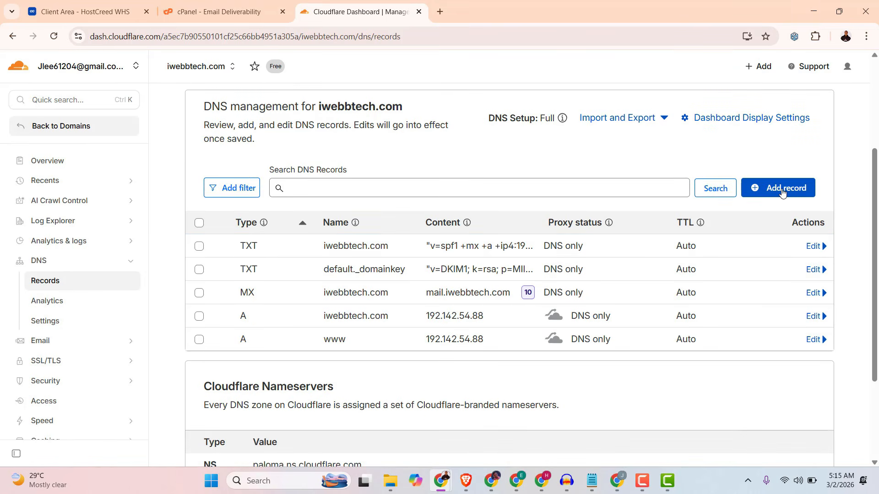
left_click(779, 187)
left_click(244, 285)
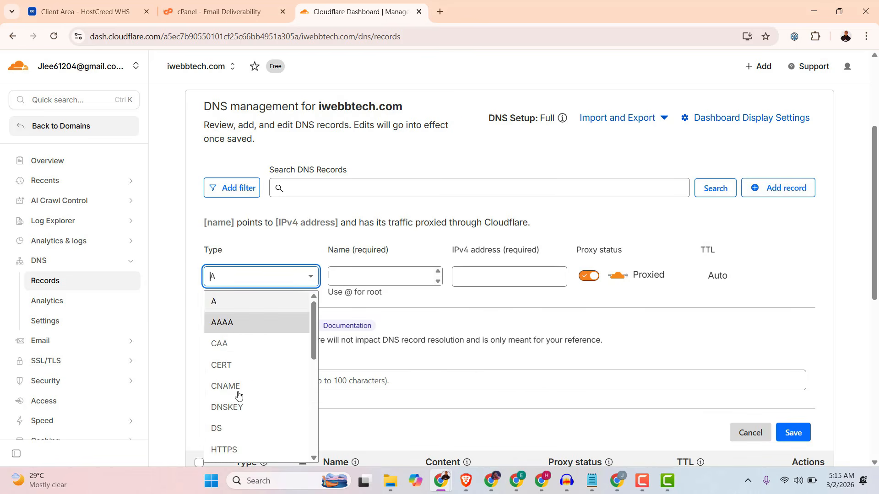
scroll(225, 442, "down", 5)
scroll(225, 443, "down", 2)
left_click(230, 431)
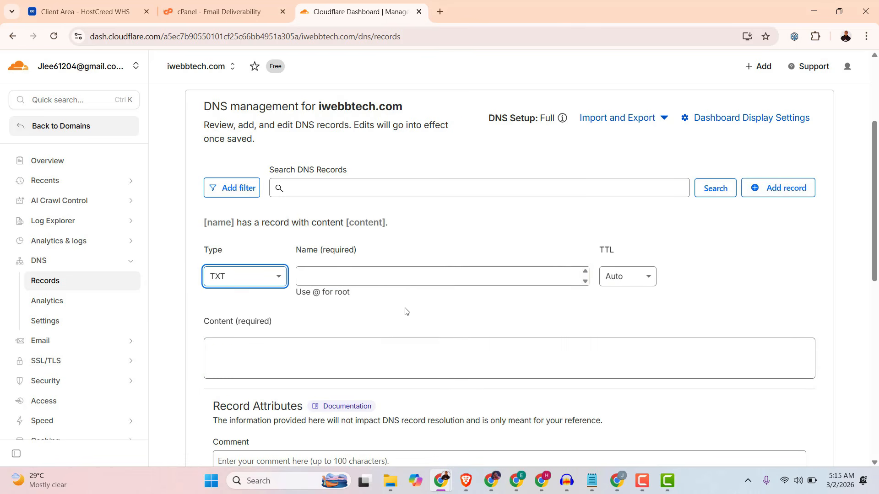
right_click(365, 278)
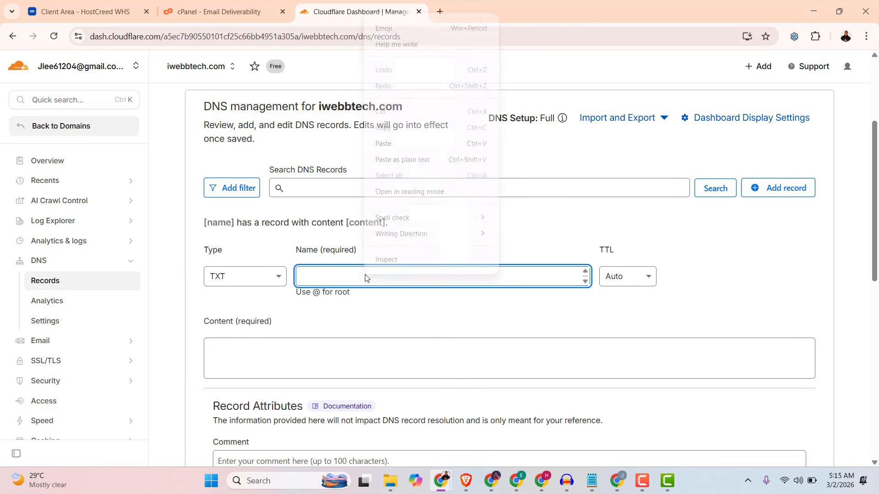
left_click(388, 146)
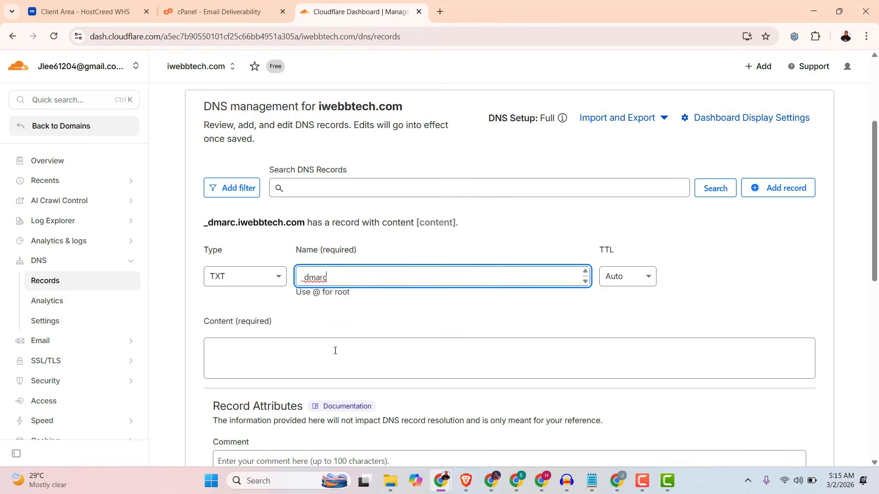
Copy the full recommended DMARC record from ChatGPT and paste it as the content of the _dmarc TXT record in Cloudflare.
mouse_move(444, 483)
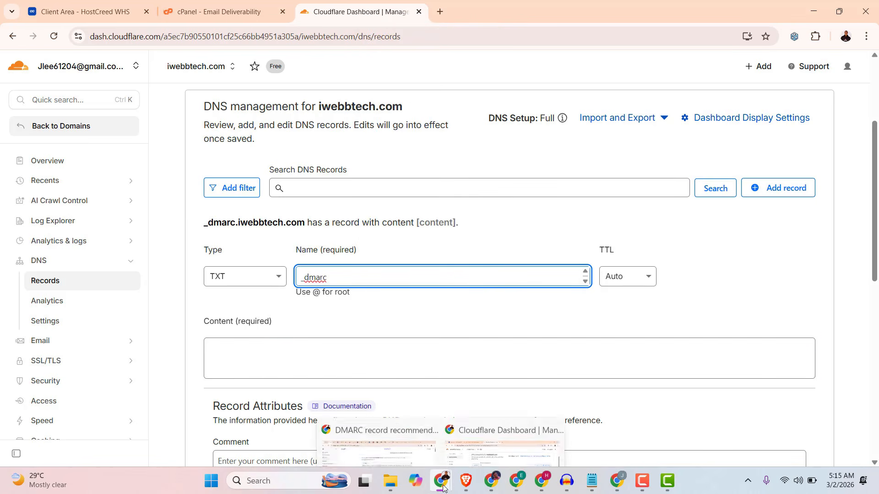
left_click(401, 443)
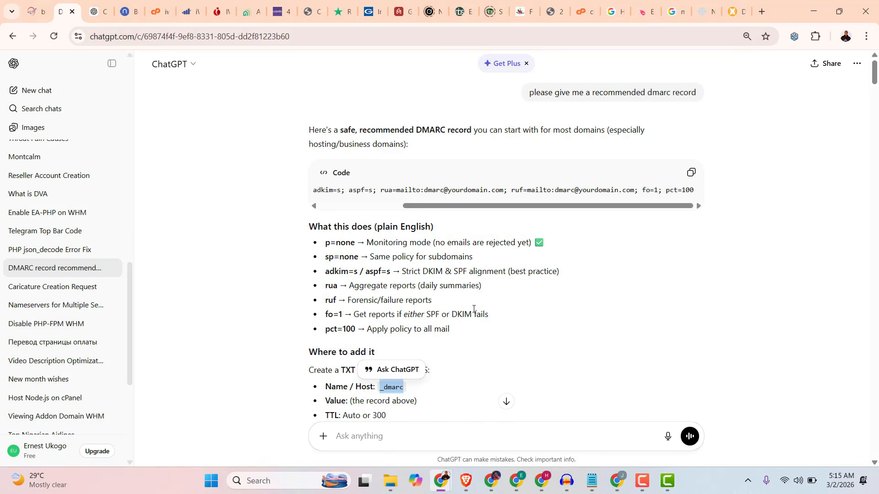
scroll(568, 314, "down", 3)
scroll(569, 316, "up", 3)
mouse_move(440, 482)
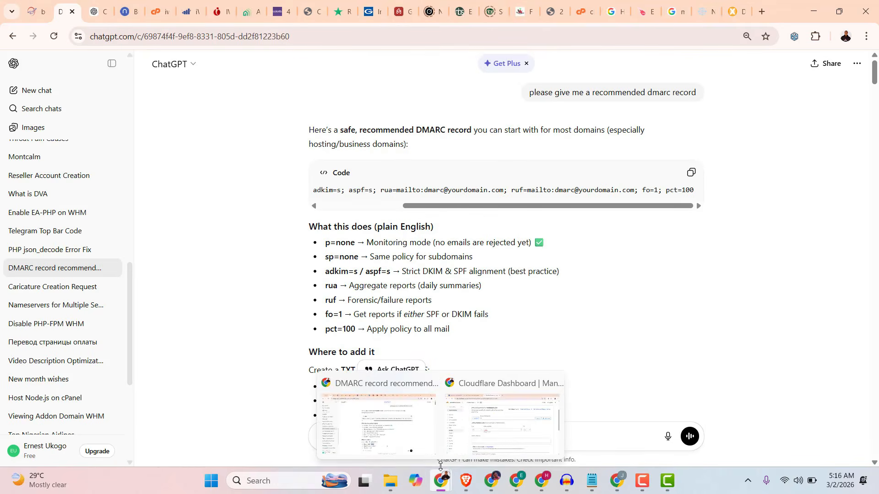
left_click(471, 443)
left_click(294, 344)
right_click(256, 354)
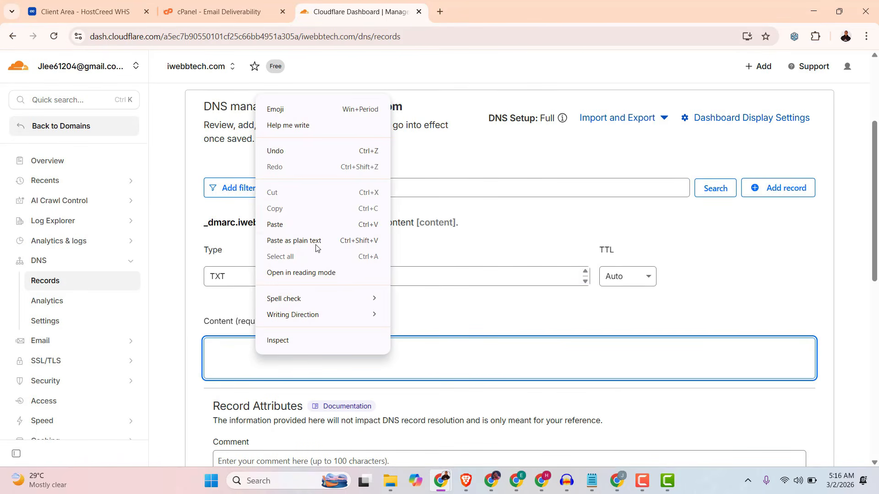
left_click(284, 224)
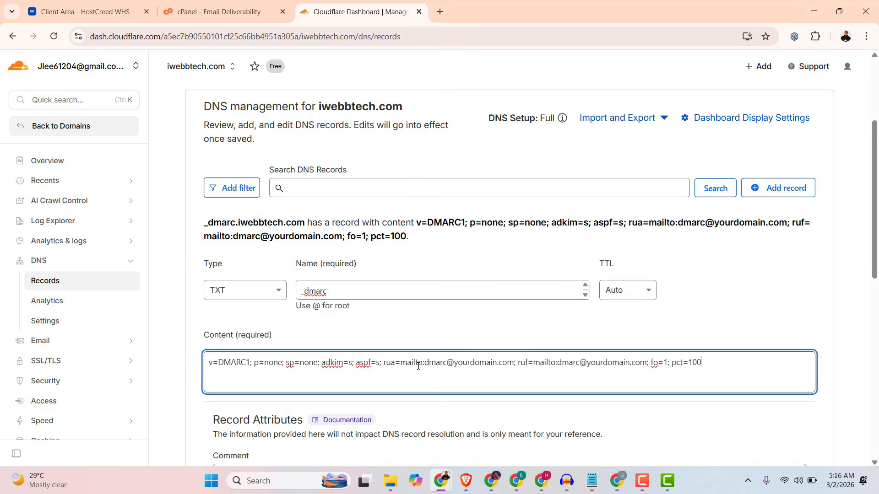
Check the placeholder rua and ruf addresses in the DMARC content and copy the domain iwebbtech.com from the DNS management heading.
left_click_drag(425, 363, 514, 365)
left_click(443, 363)
left_click_drag(427, 362, 514, 366)
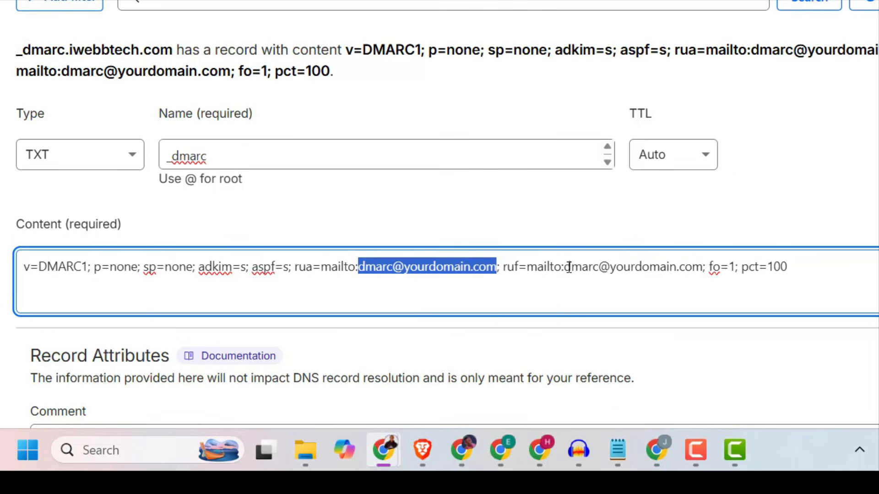
left_click_drag(565, 267, 704, 270)
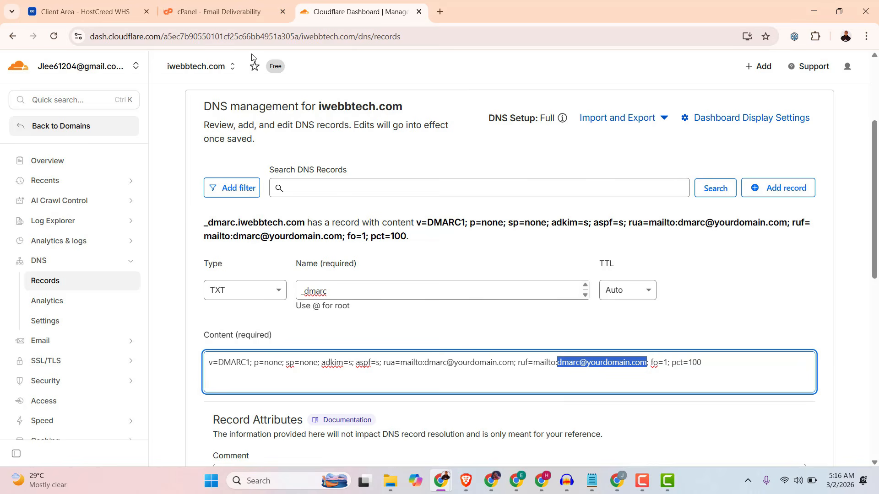
left_click_drag(403, 108, 319, 108)
right_click(394, 112)
left_click(414, 119)
Replace yourdomain.com with iwebbtech.com in both the rua and ruf addresses of the DMARC content.
left_click(481, 361)
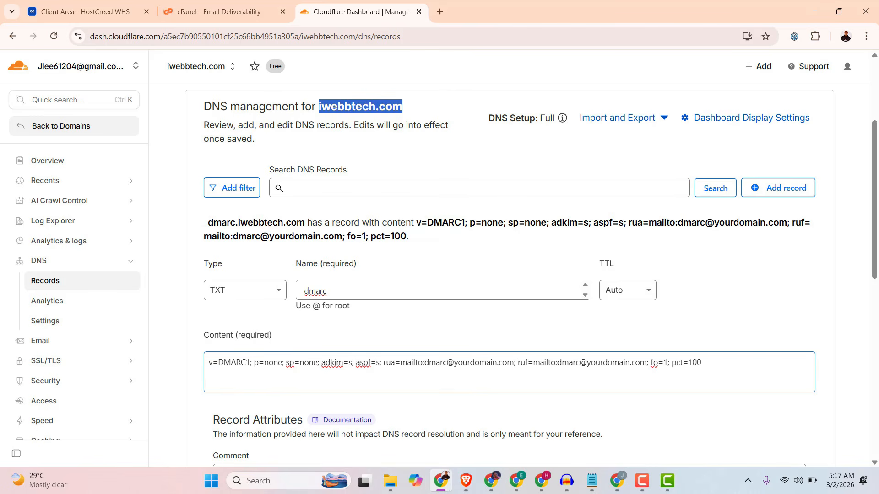
left_click_drag(512, 365, 456, 365)
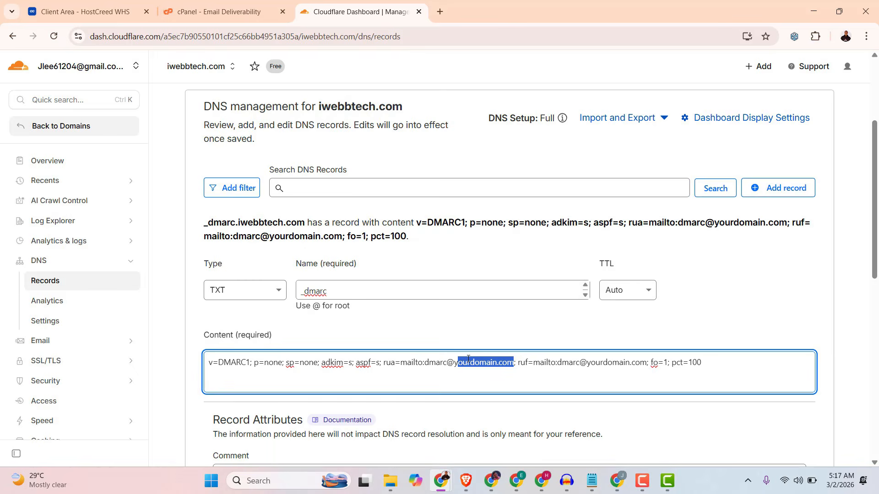
key("BackSpace")
key("BackSpace")
key("ctrl+v")
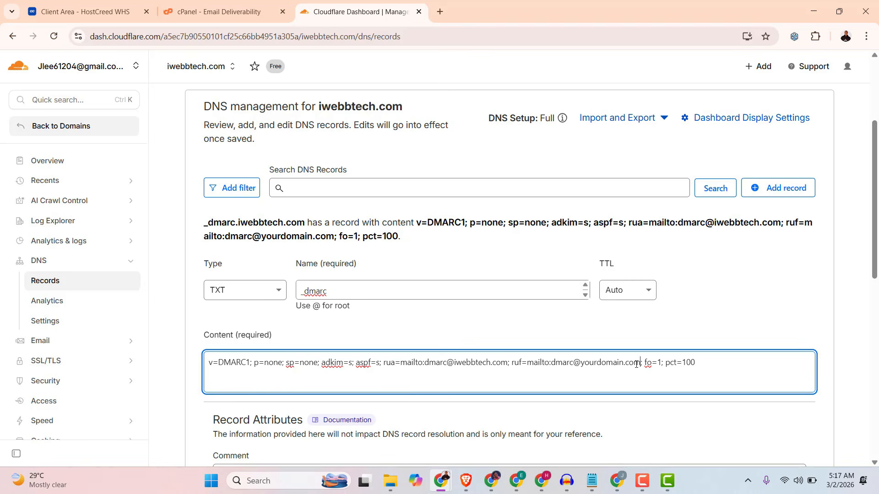
left_click_drag(640, 364, 582, 364)
right_click(584, 363)
left_click(609, 155)
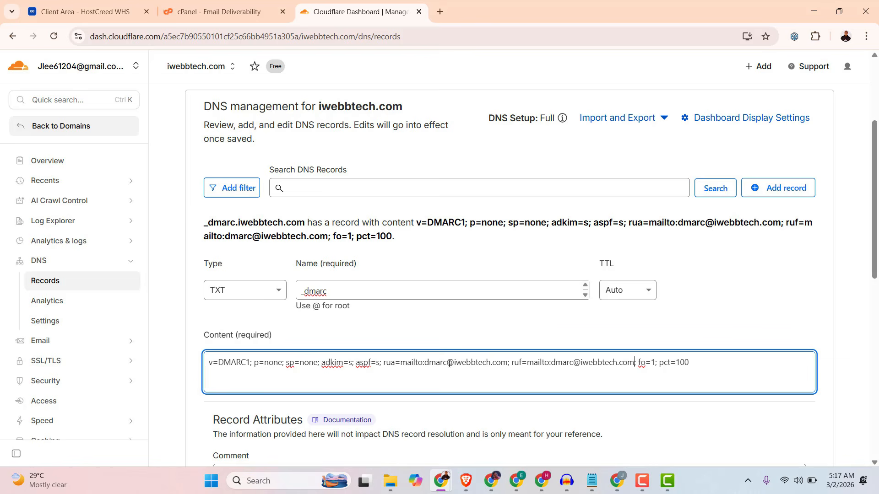
Check the mailbox name in the rua address and save the _dmarc TXT record.
left_click_drag(447, 364, 423, 369)
left_click(528, 359)
scroll(557, 370, "down", 3)
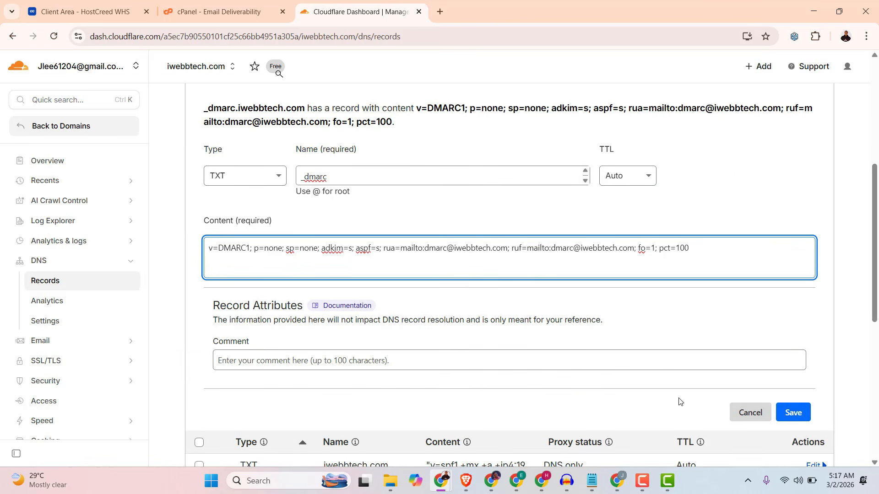
left_click(788, 414)
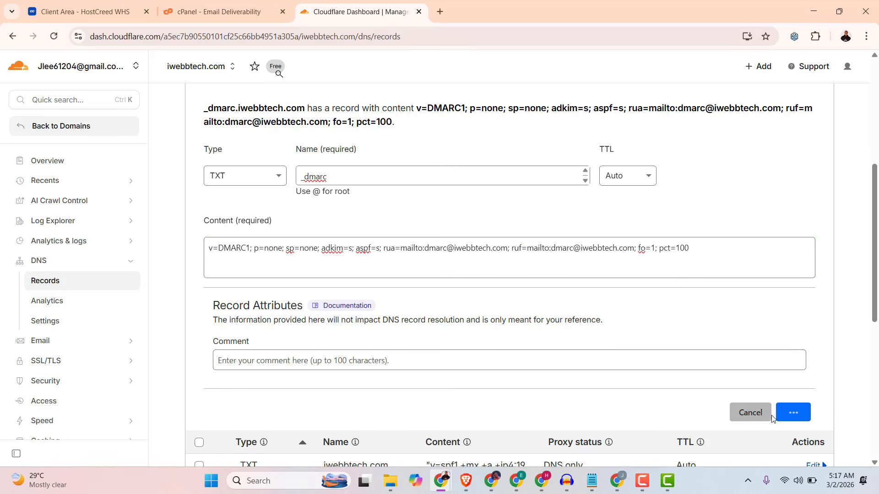
Switch to cPanel, reload the email deliverability page, check the DKIM, SPF, DMARC and PTR statuses of iwebbtech.com and return to the domain list.
left_click(224, 11)
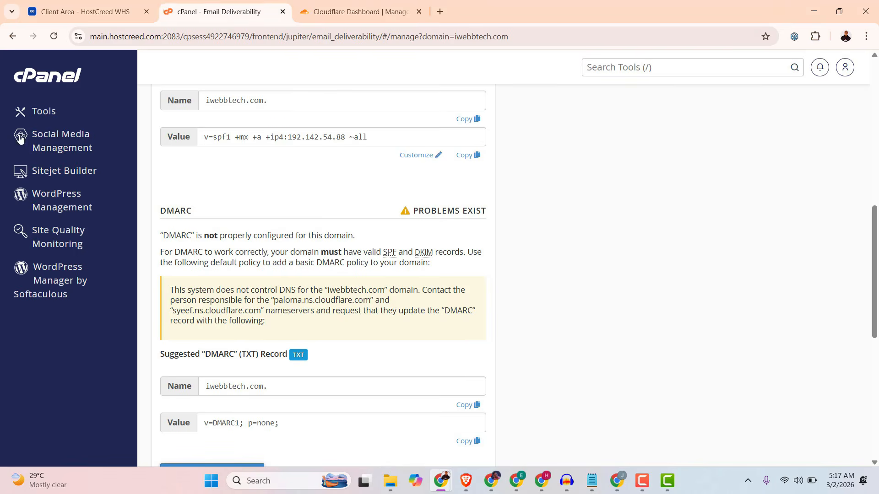
left_click(54, 37)
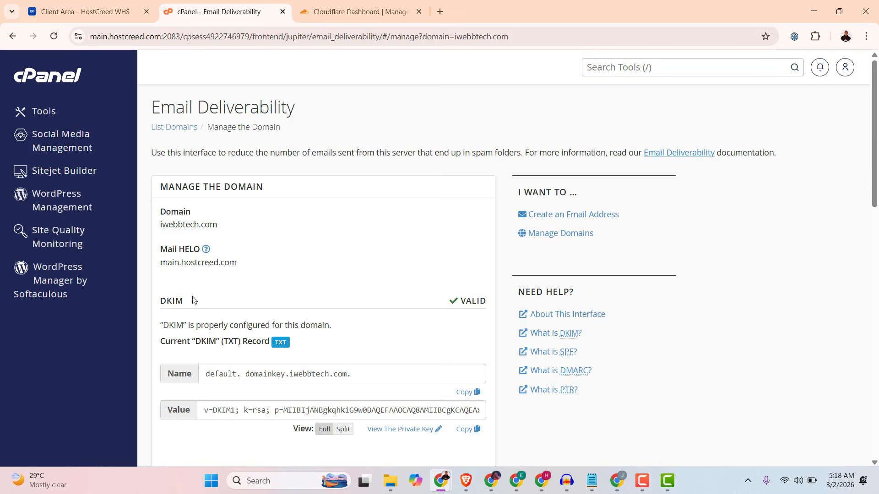
scroll(387, 306, "down", 6)
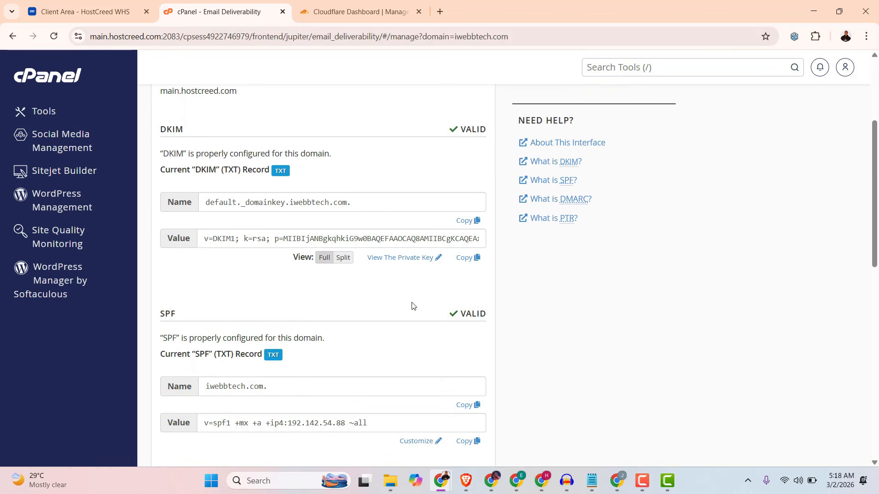
scroll(441, 326, "down", 2)
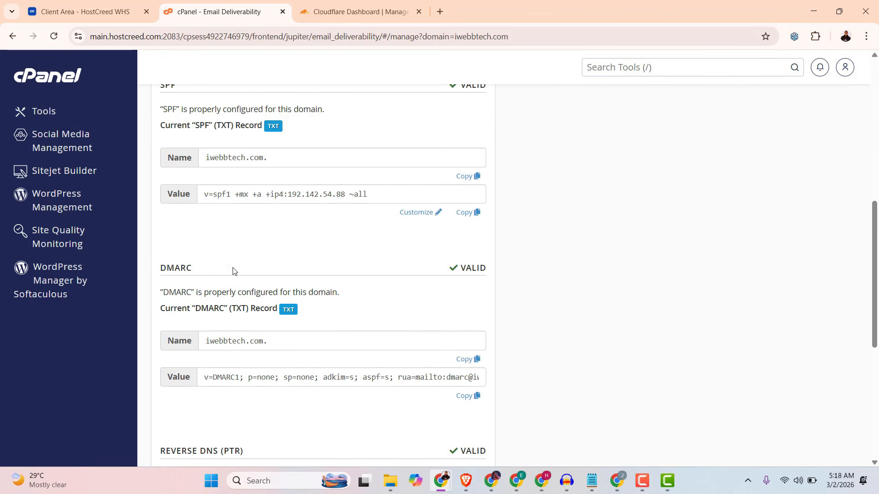
double_click(477, 267)
scroll(464, 301, "down", 5)
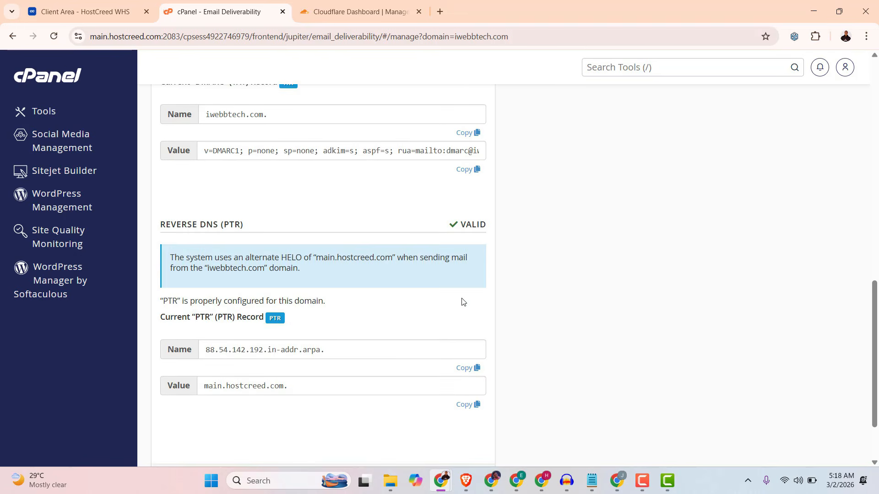
scroll(466, 302, "up", 10)
scroll(466, 303, "up", 4)
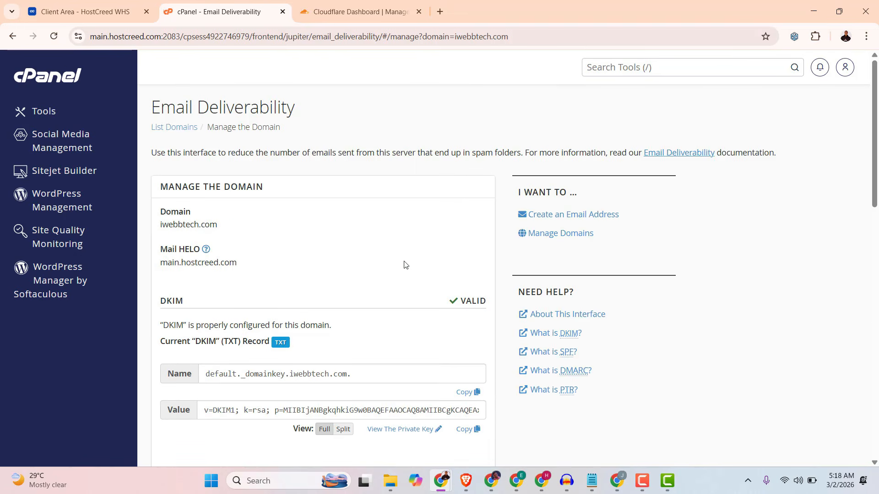
scroll(457, 366, "down", 10)
left_click(458, 398)
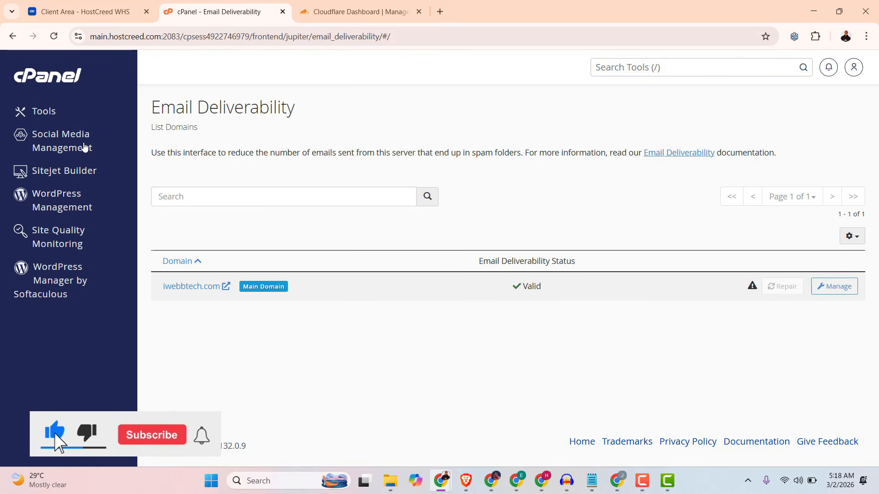
left_click(63, 83)
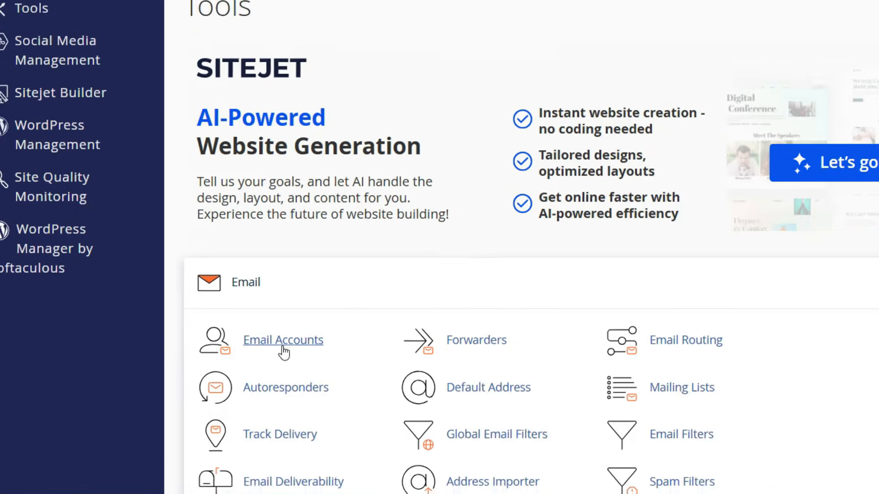
left_click(308, 347)
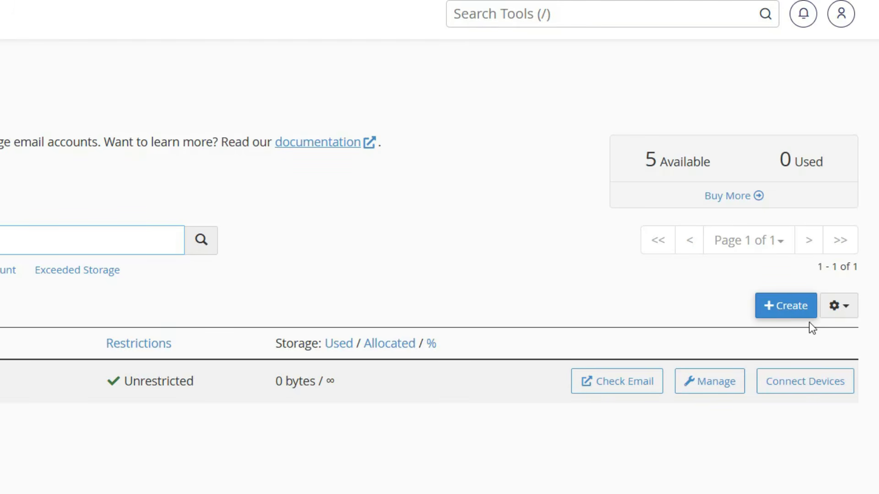
left_click(784, 306)
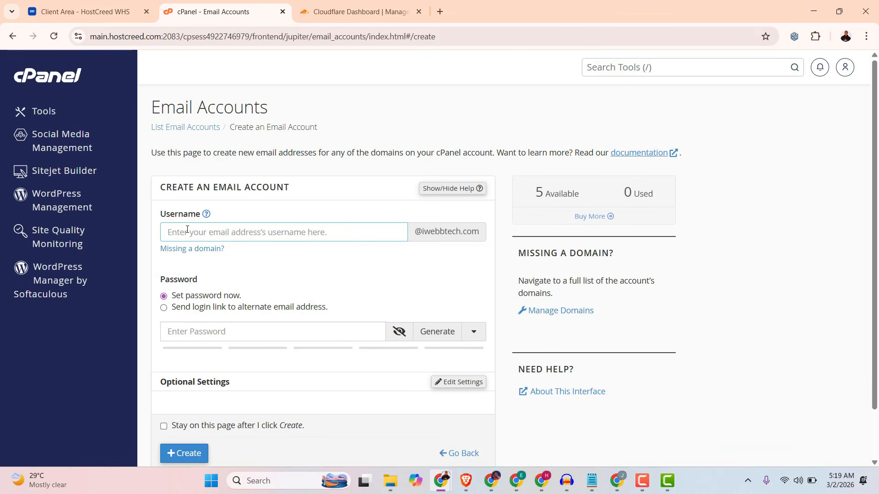
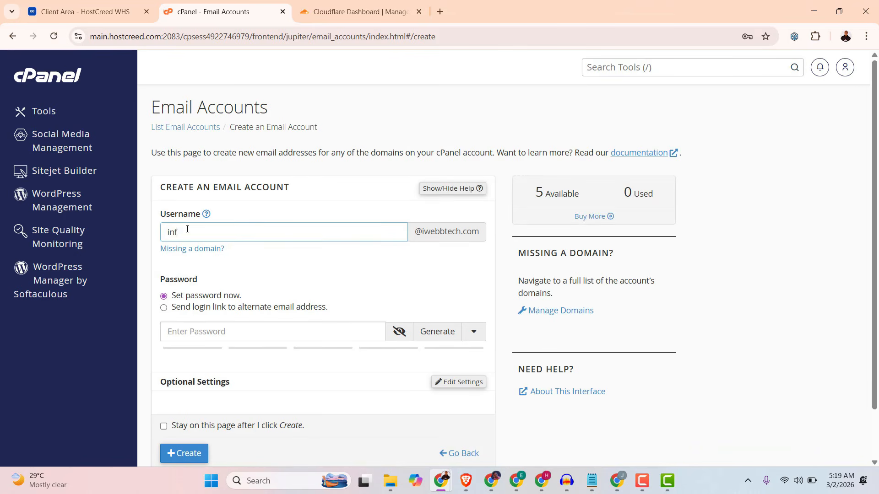
key("shift+Left")
key("shift+Left")
key("shift+Left")
key("shift+Left")
left_click(210, 325)
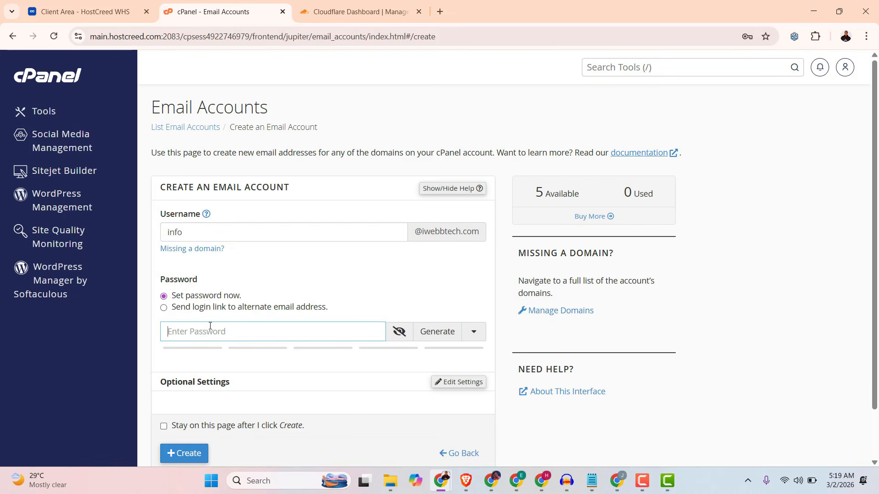
type("•••••••••••")
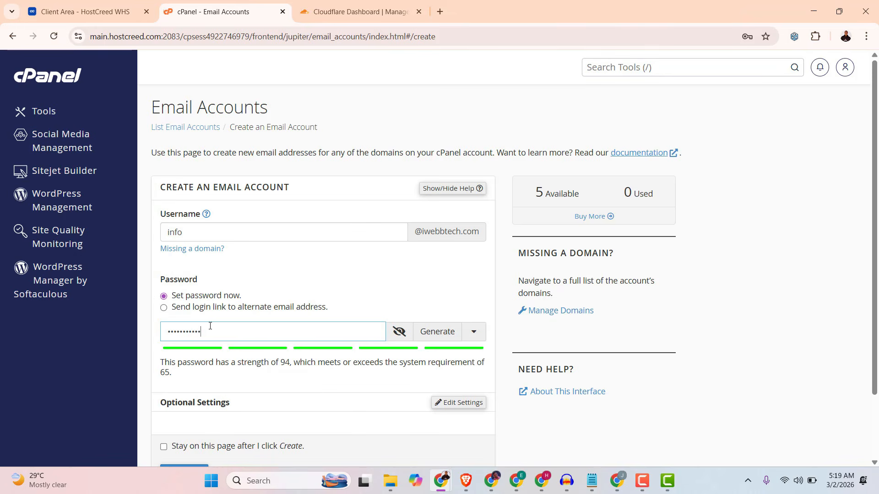
scroll(210, 326, "down", 2)
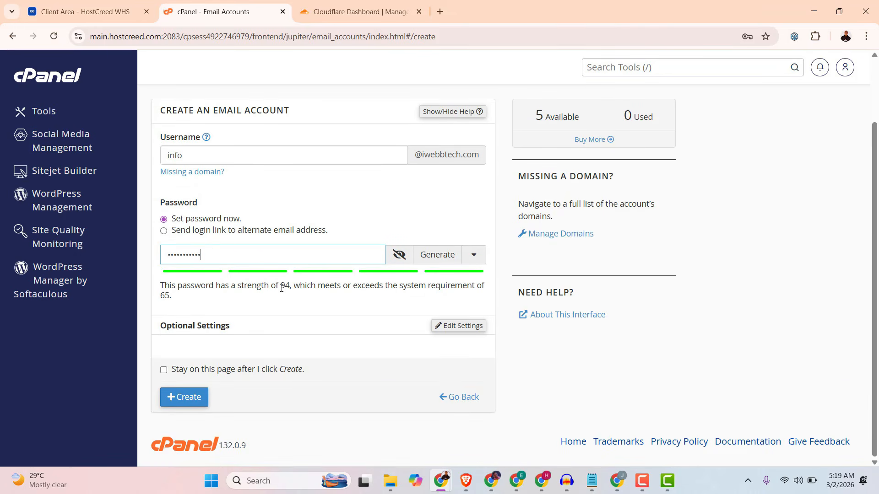
left_click(183, 399)
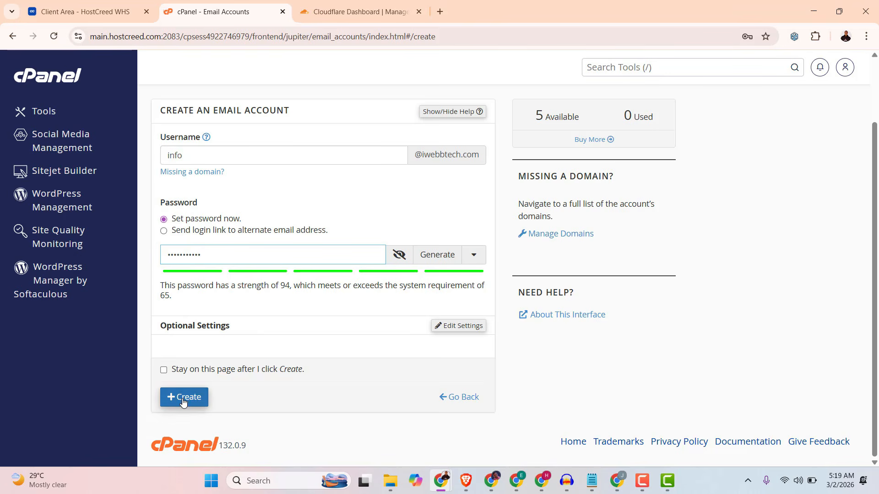
Finish creating the info email account and open mail-tester.com in a new tab.
left_click(183, 399)
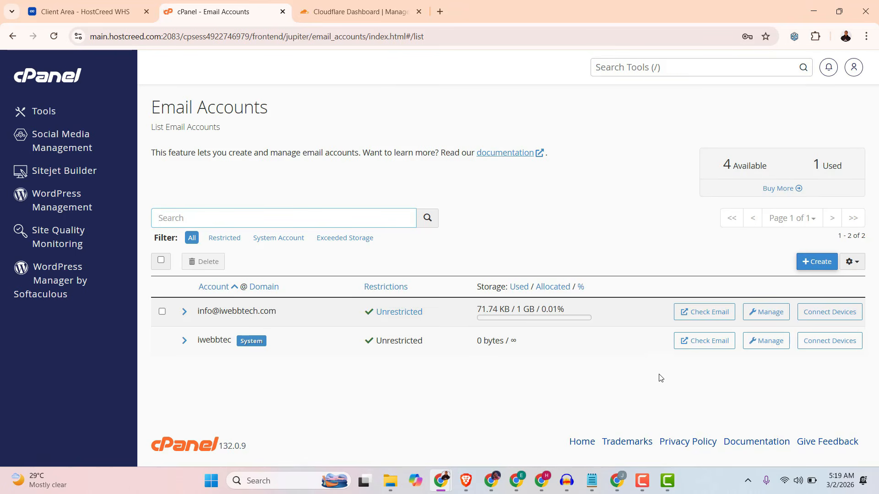
left_click(440, 12)
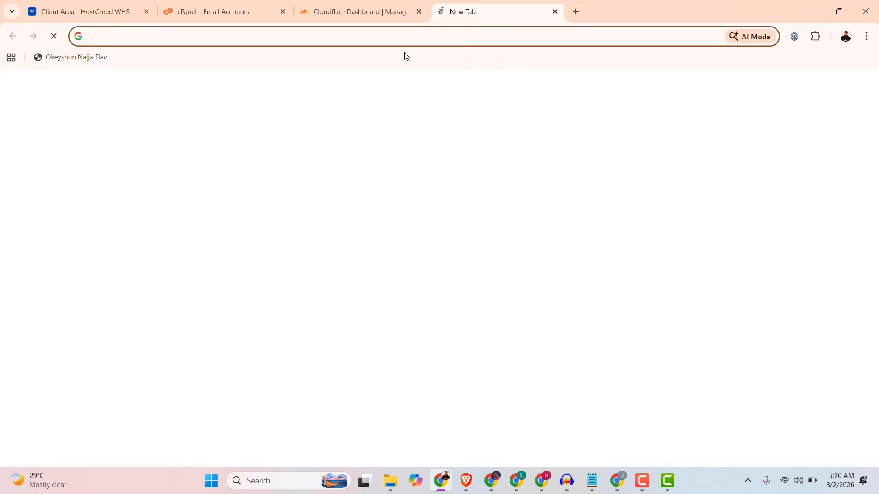
type("https://www.mail-tester.com/")
key("Return")
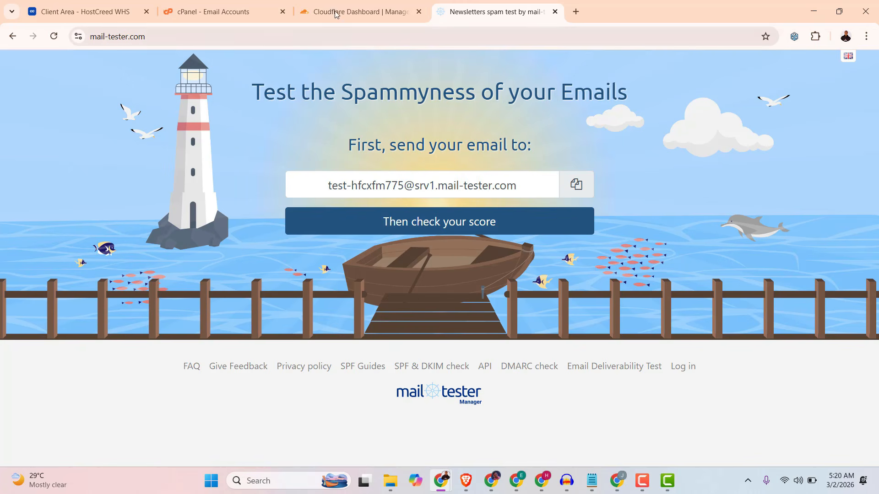
Copy the test email address from mail-tester and return to cPanel's email accounts list.
left_click(244, 12)
left_click(378, 198)
key("ctrl+c")
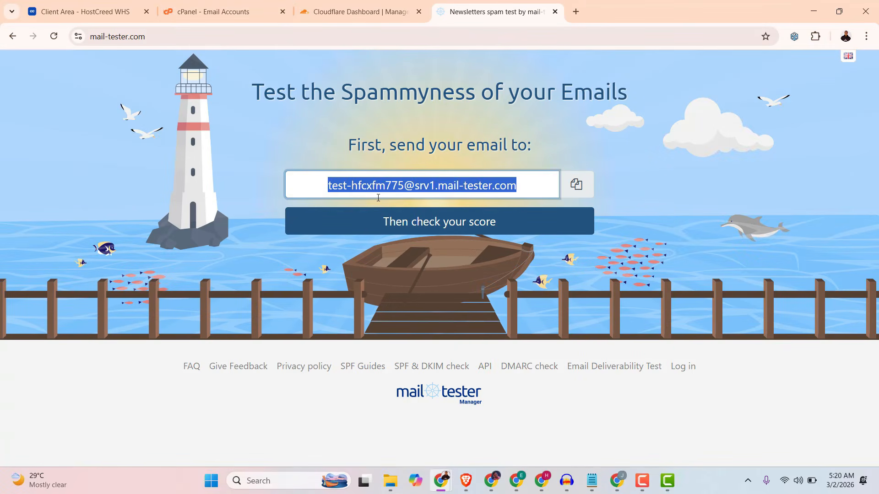
left_click(245, 13)
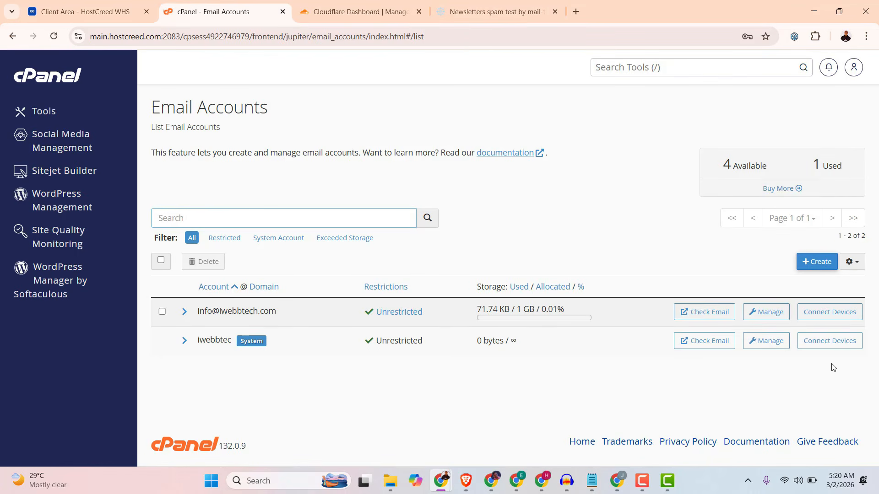
Open the info account's webmail in Roundcube and start a new message.
left_click(708, 316)
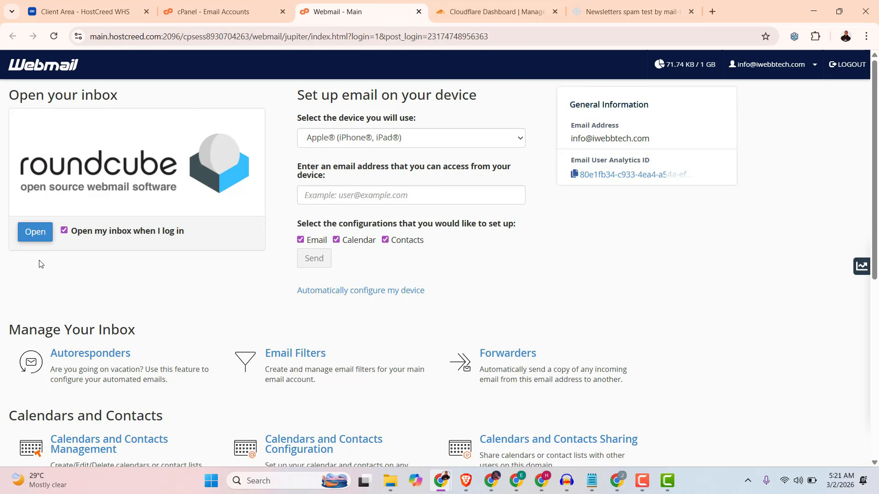
left_click(34, 232)
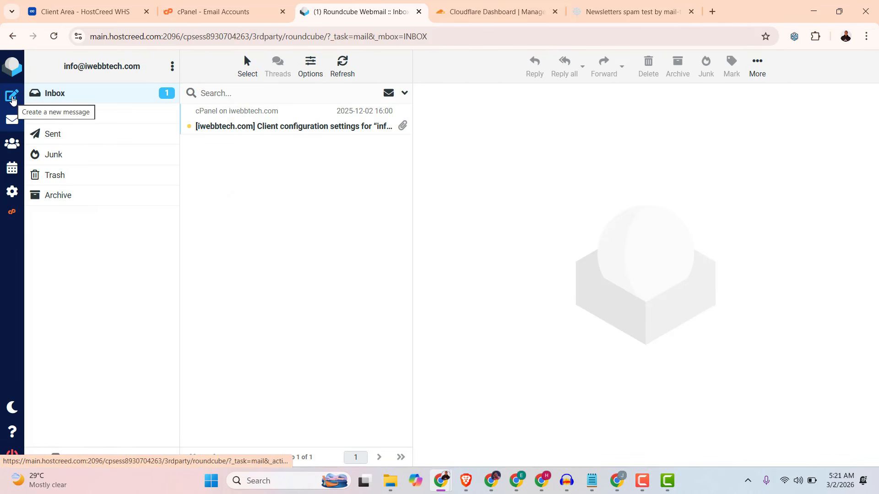
left_click(12, 97)
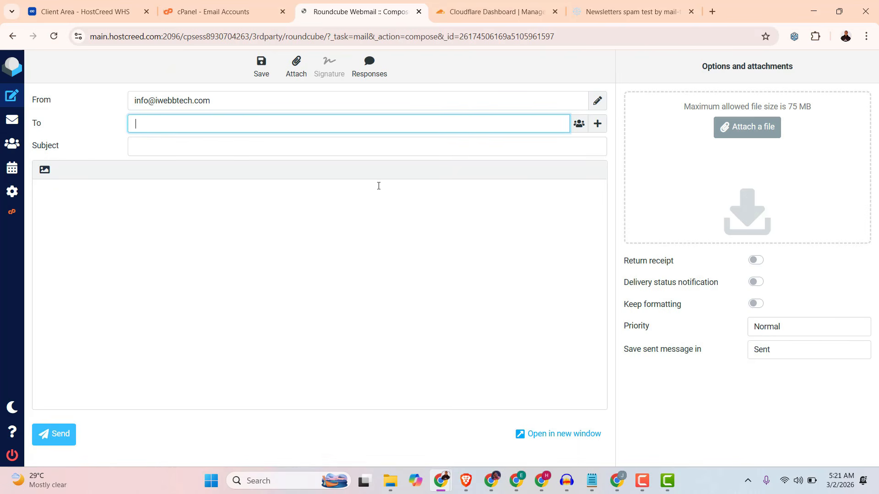
Address the message to the copied mail-tester address and set its subject to Welcome onboard.
right_click(168, 125)
left_click(197, 267)
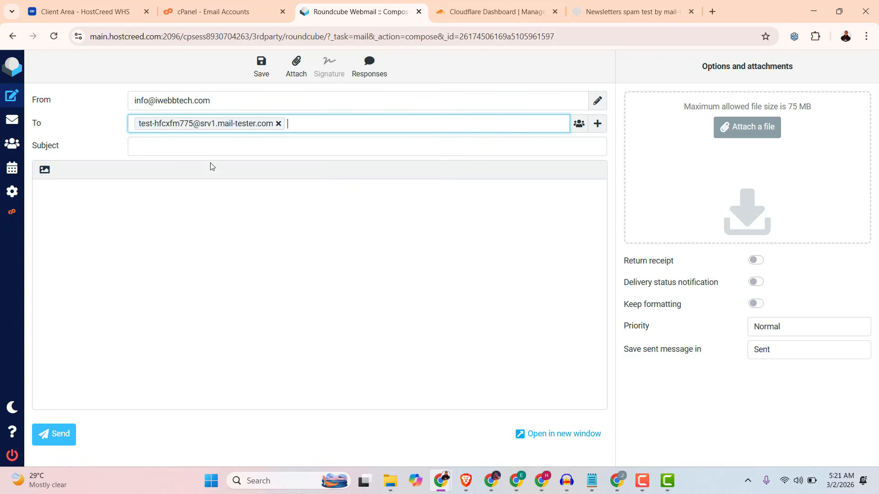
left_click(144, 149)
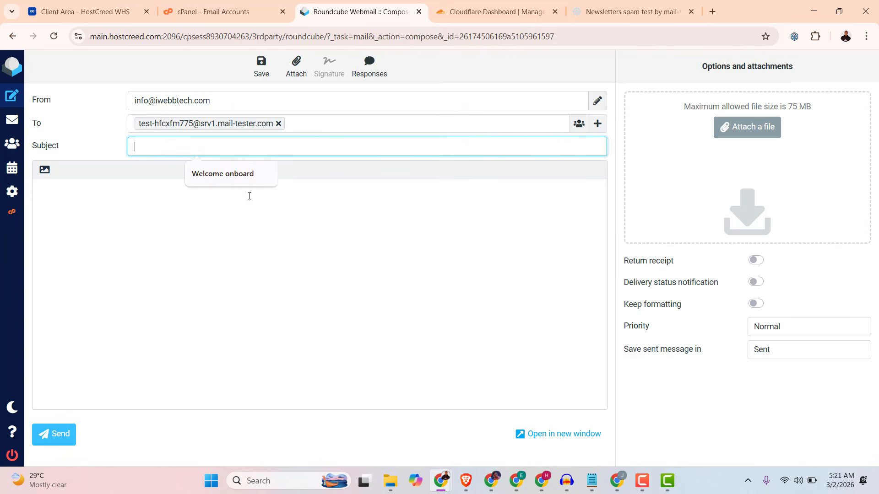
left_click(202, 176)
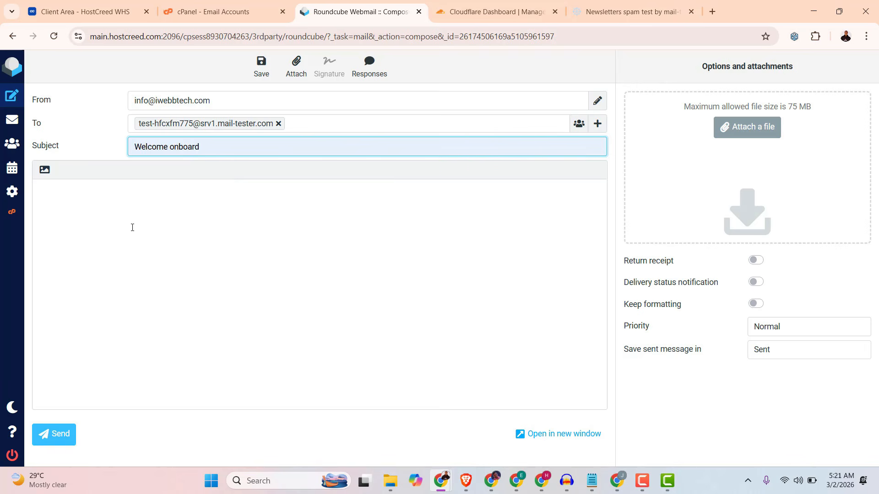
Search Google for lorem ipsum in a new tab and open the lipsum.com site from the results.
left_click(97, 206)
left_click(687, 16)
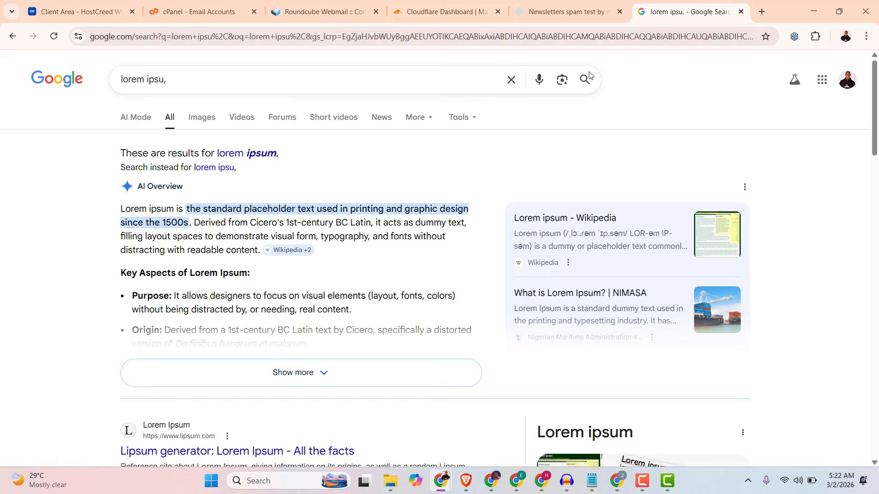
left_click(303, 372)
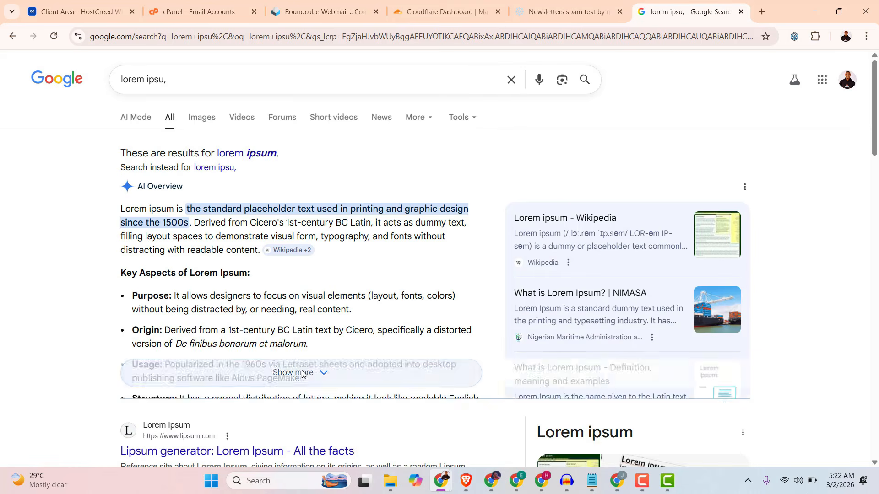
left_click(290, 250)
scroll(307, 326, "down", 10)
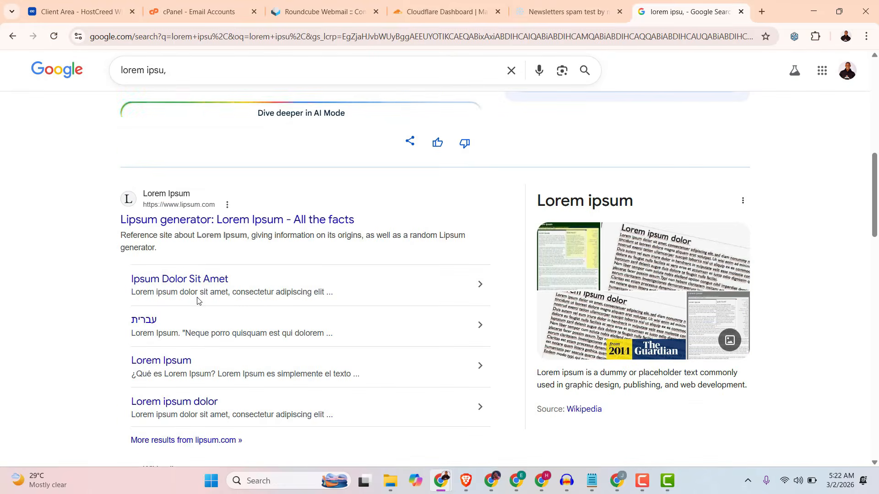
left_click(192, 227)
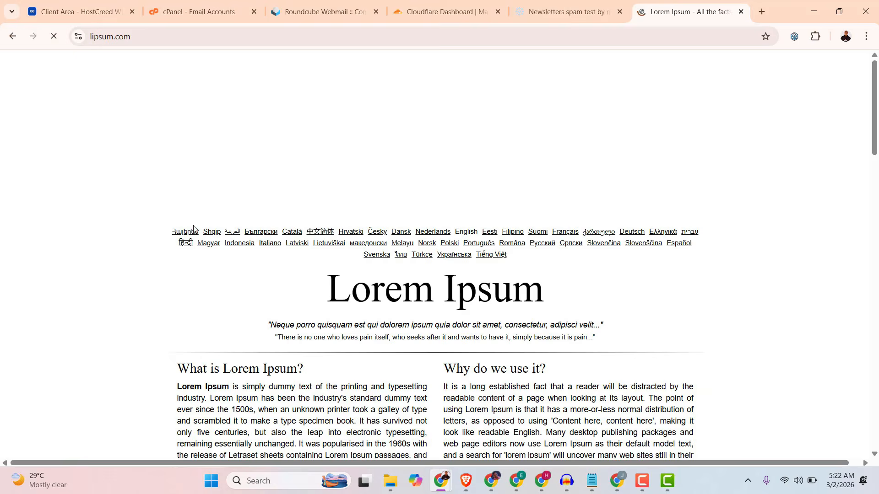
Copy the opening text of the "What is Lorem Ipsum?" paragraph up to "remaining essentially unchanged".
scroll(220, 282, "down", 5)
left_click_drag(176, 161, 264, 210)
left_click(197, 172)
left_click_drag(178, 158, 351, 216)
right_click(320, 190)
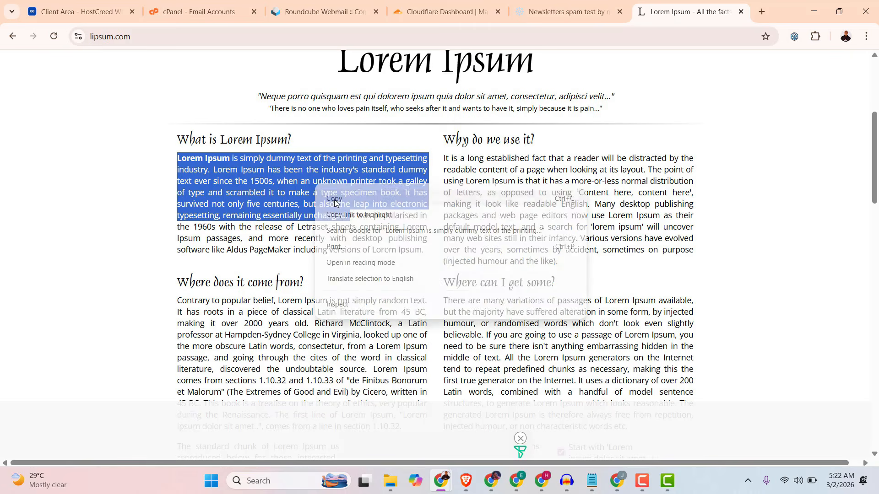
left_click(342, 205)
Paste the copied lorem ipsum text into the Roundcube message body and send the email.
left_click(302, 10)
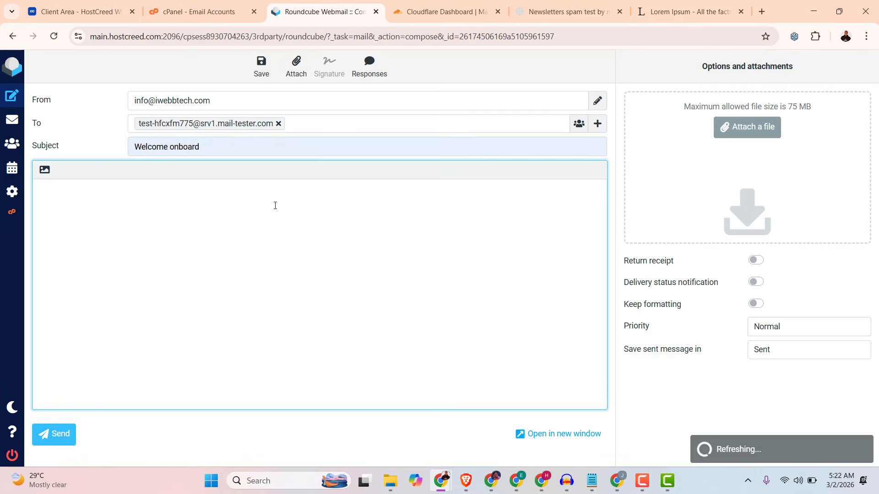
right_click(83, 202)
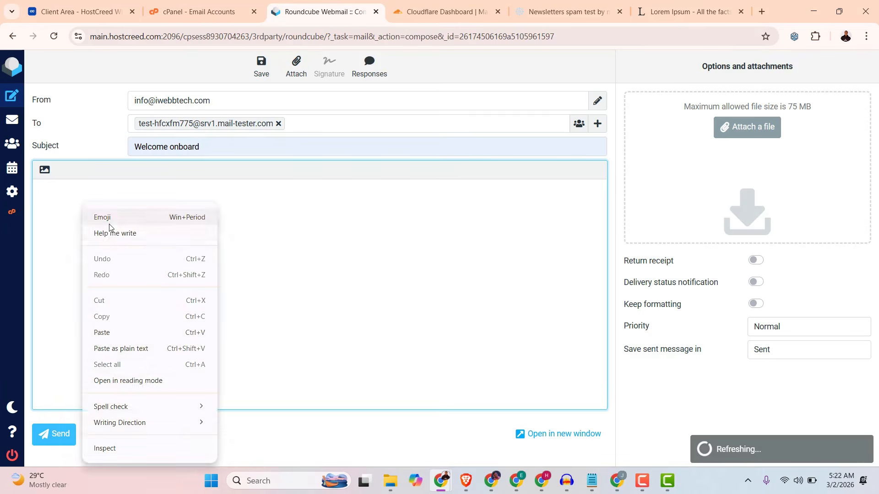
left_click(105, 333)
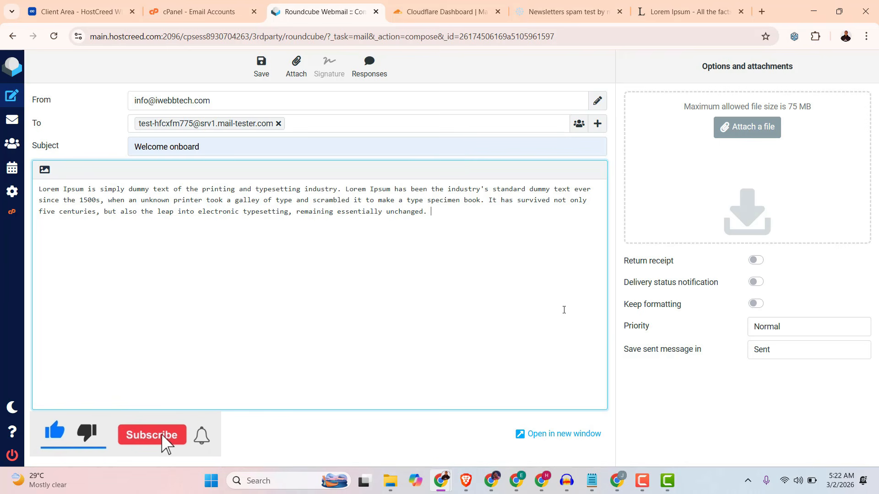
left_click(54, 435)
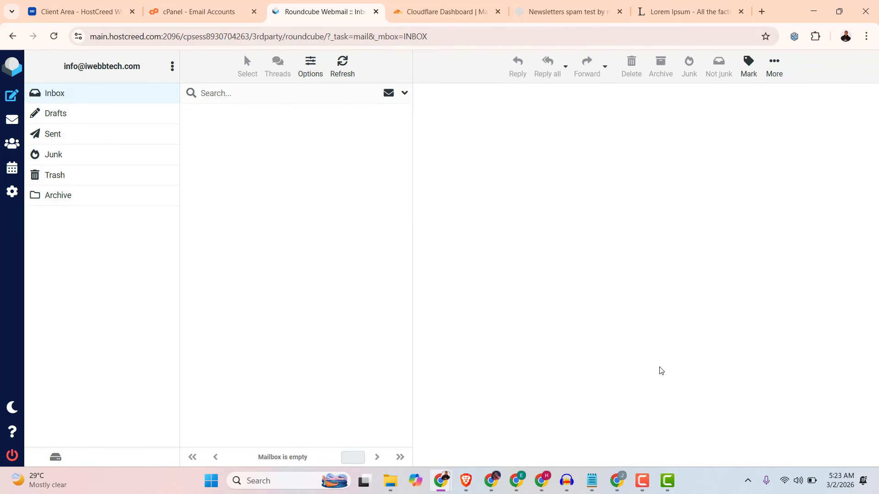
Check Roundcube's Sent folder for the Welcome onboard message, and review its spam score and result sections on mail-tester.
left_click(55, 135)
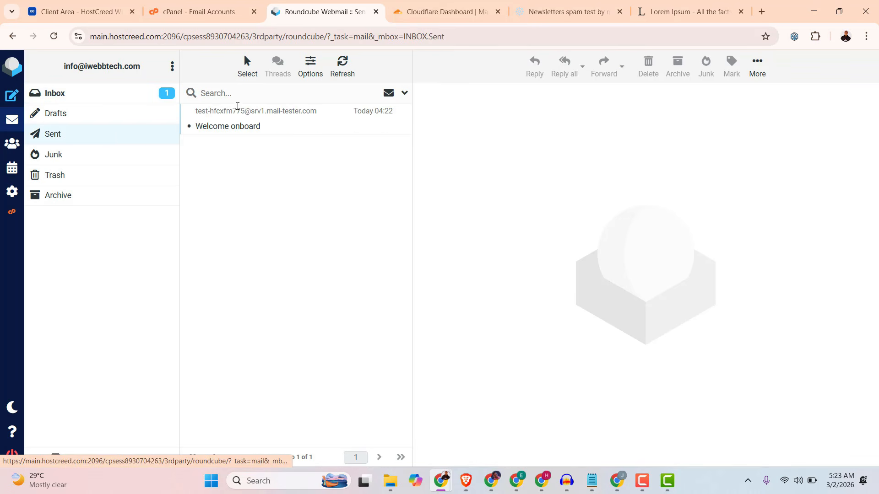
left_click(555, 13)
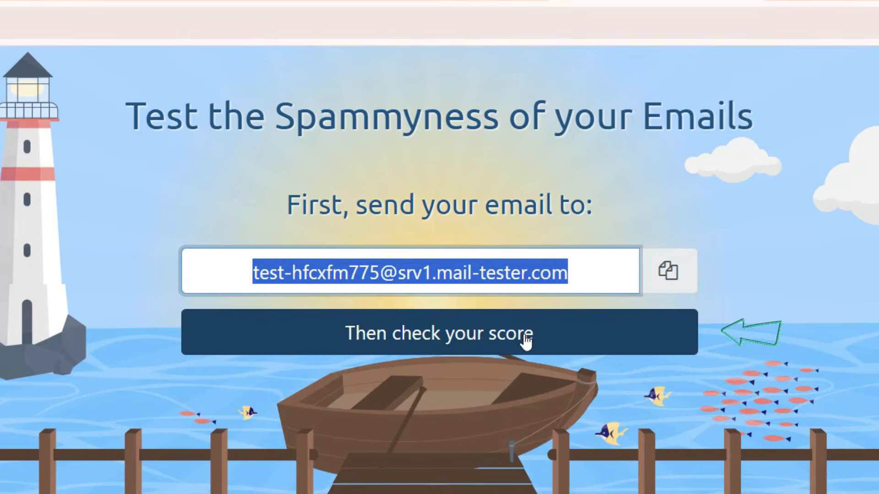
left_click(455, 341)
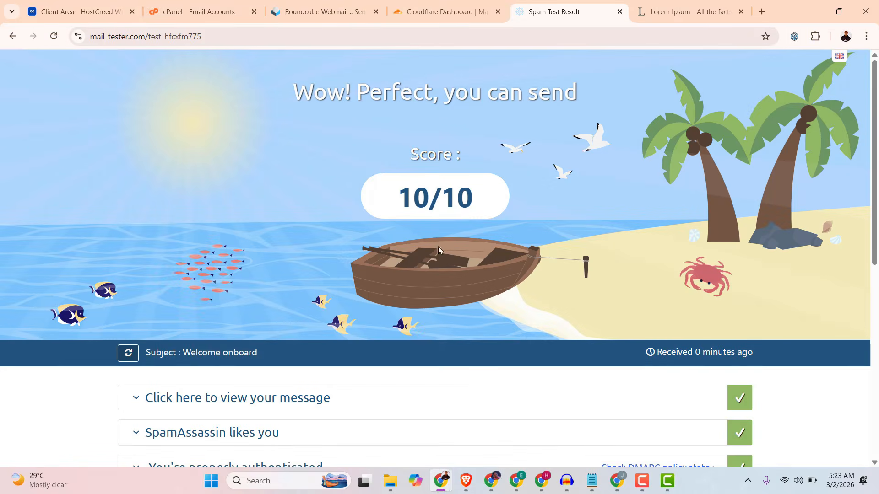
scroll(287, 373, "down", 6)
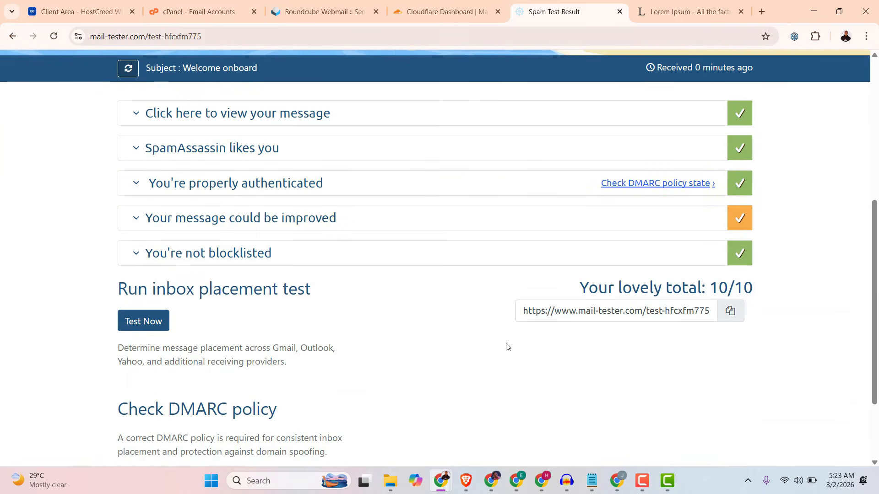
scroll(504, 345, "down", 2)
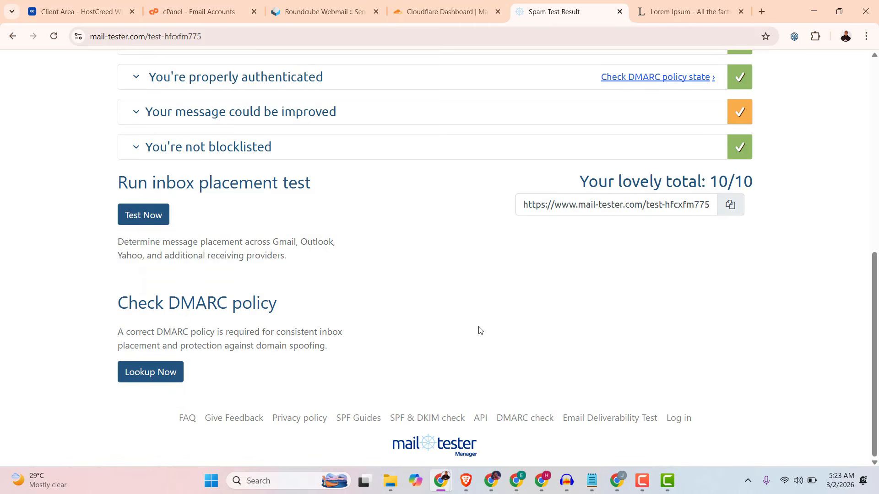
scroll(479, 330, "up", 8)
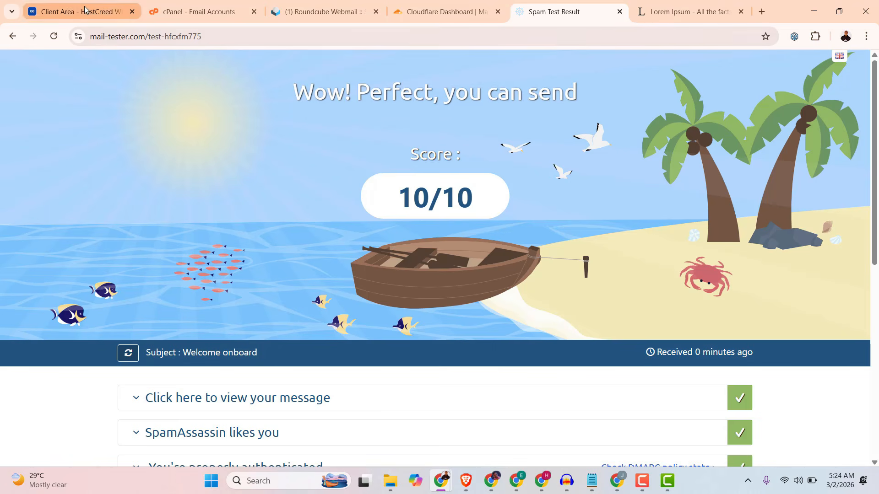
Look over the Roundcube inbox and cPanel's email accounts list, and return to the mail-tester spam test result.
left_click(104, 12)
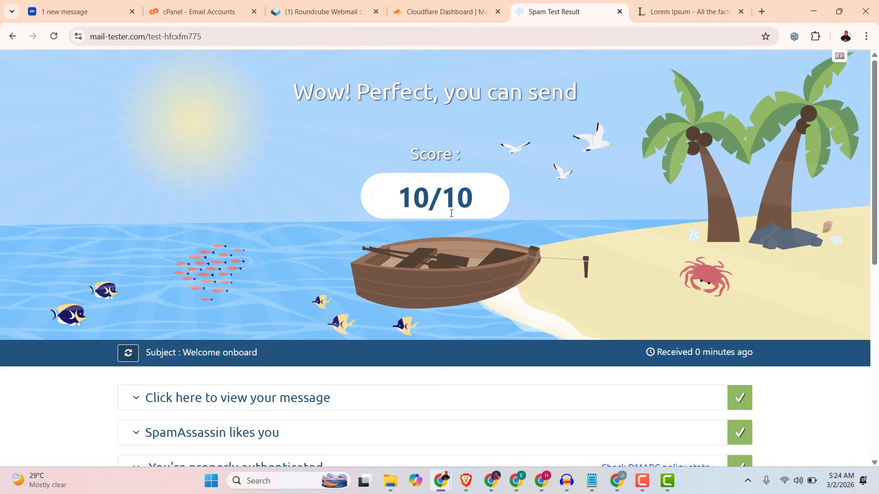
left_click(92, 101)
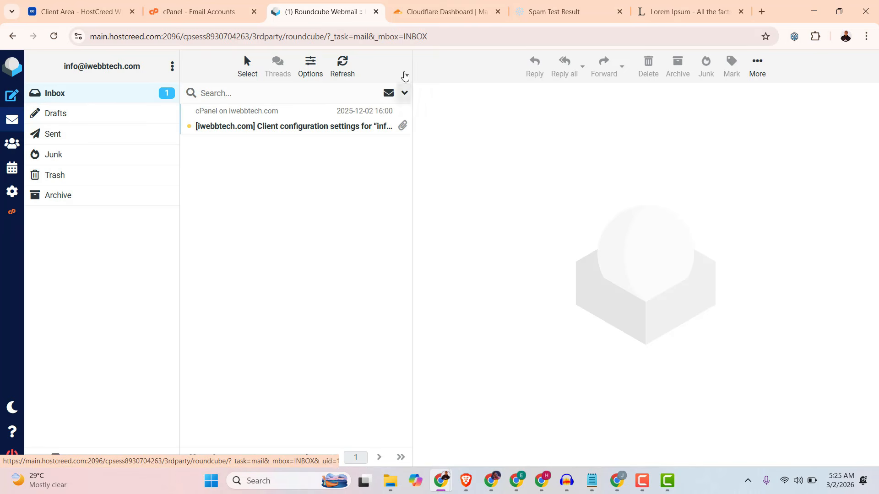
left_click(246, 13)
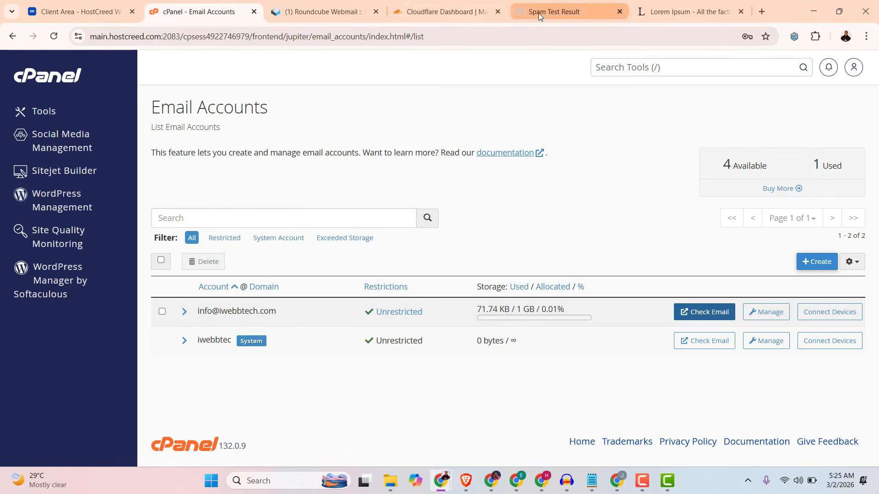
left_click(538, 13)
scroll(518, 241, "up", 8)
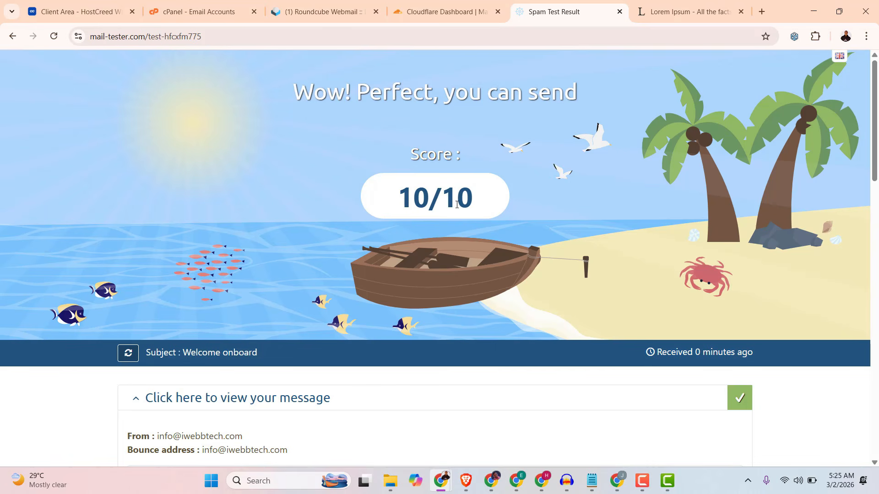
Go to cPanel's Tools page and collapse the Email section.
left_click(204, 12)
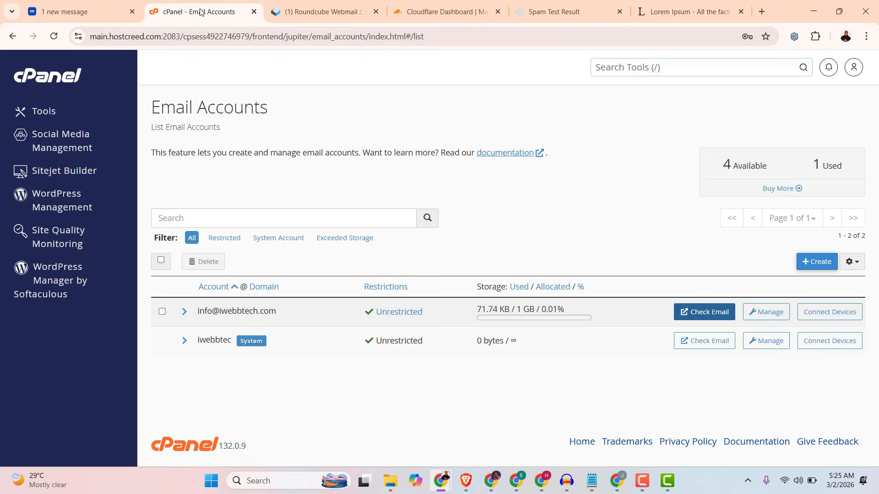
left_click(63, 79)
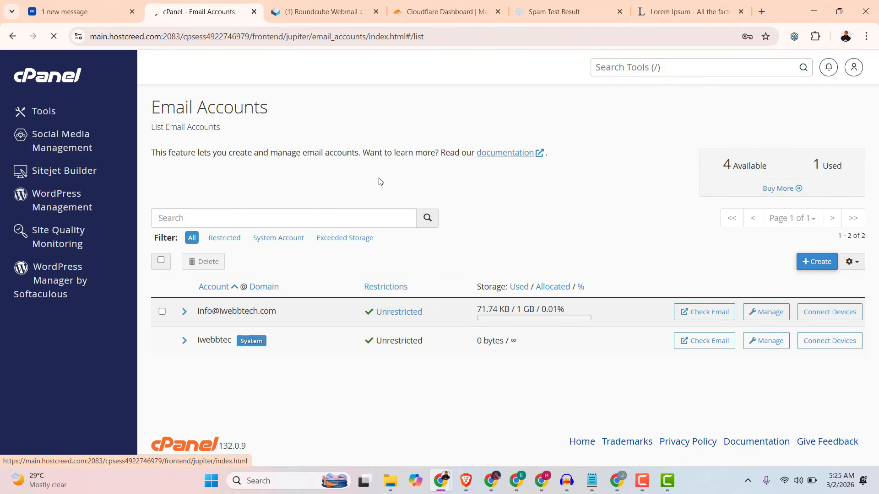
scroll(376, 223, "down", 3)
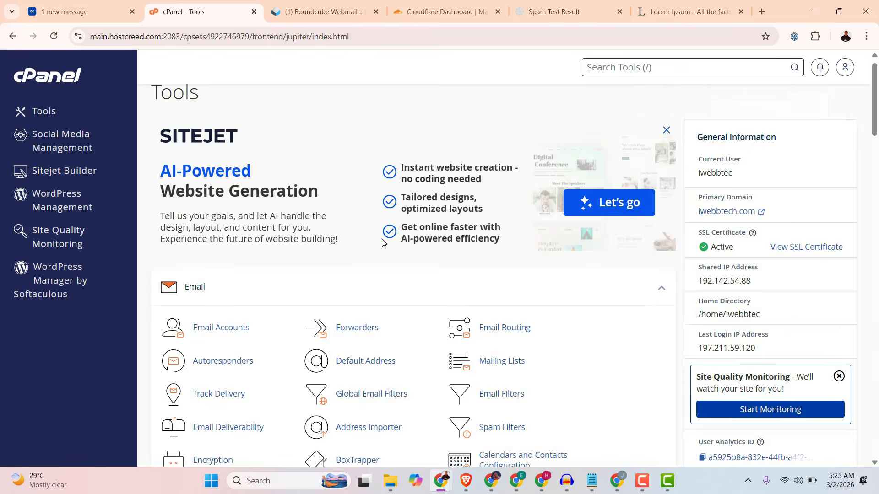
scroll(383, 249, "down", 3)
scroll(384, 250, "up", 4)
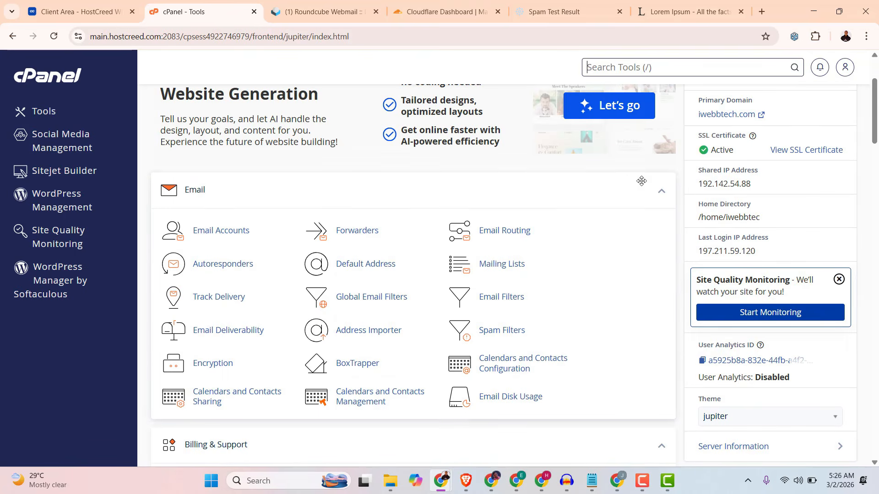
left_click(661, 195)
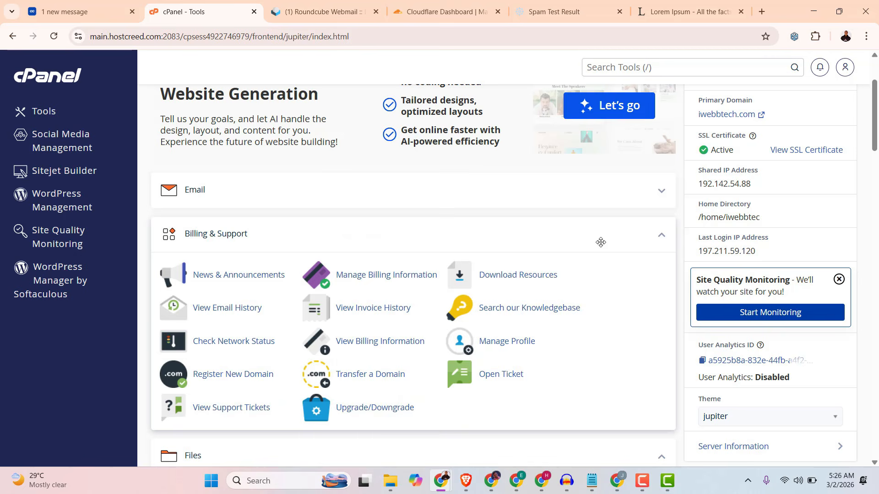
Collapse the Billing & Support, Files, Databases, Domains, Metrics, Security and Software sections on the Tools page.
left_click(666, 237)
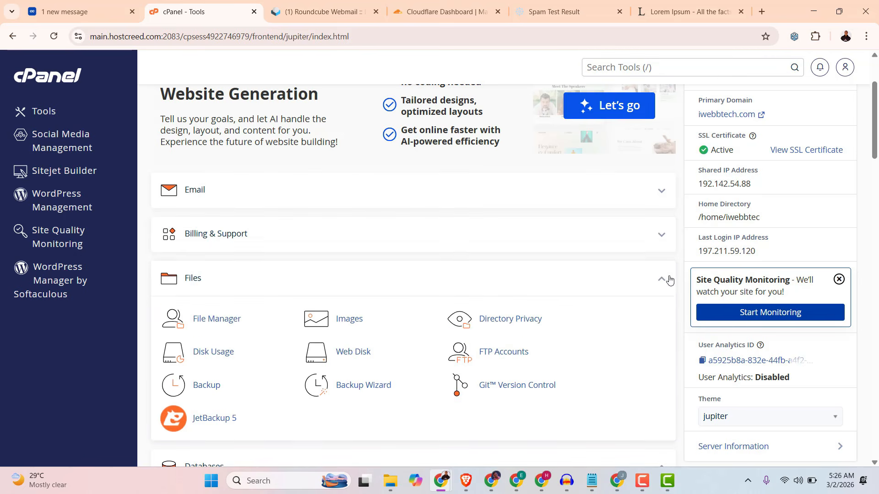
left_click(663, 288)
left_click(664, 326)
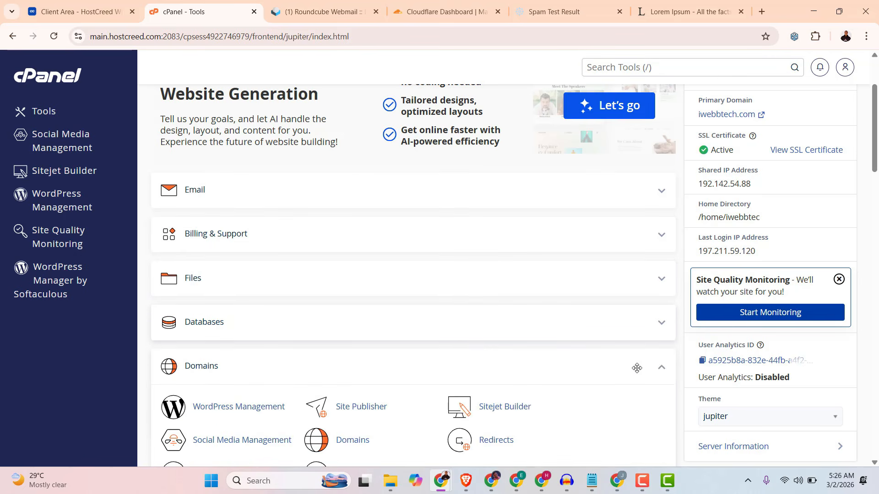
left_click(659, 370)
scroll(629, 385, "down", 2)
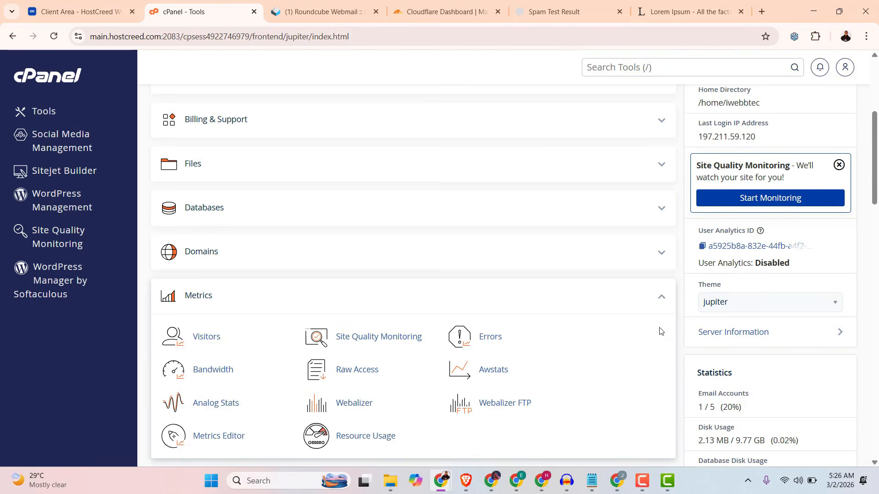
left_click(661, 301)
left_click(631, 343)
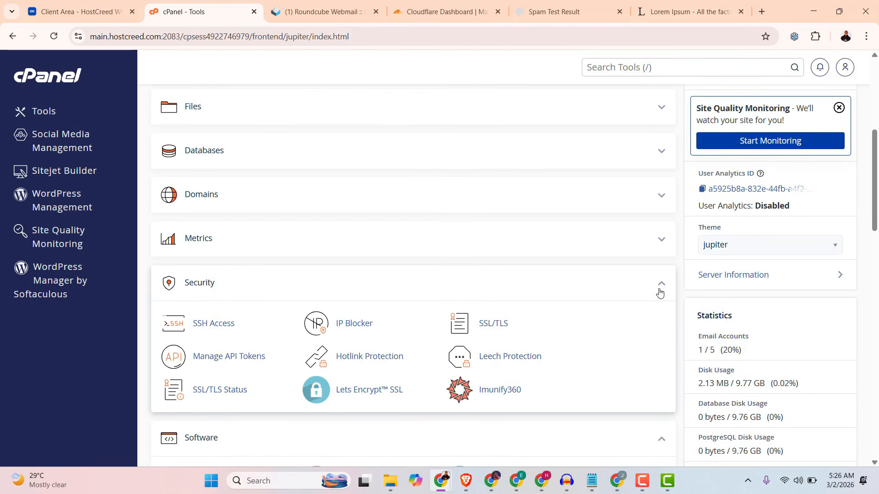
left_click(661, 291)
left_click(632, 334)
scroll(636, 320, "down", 1)
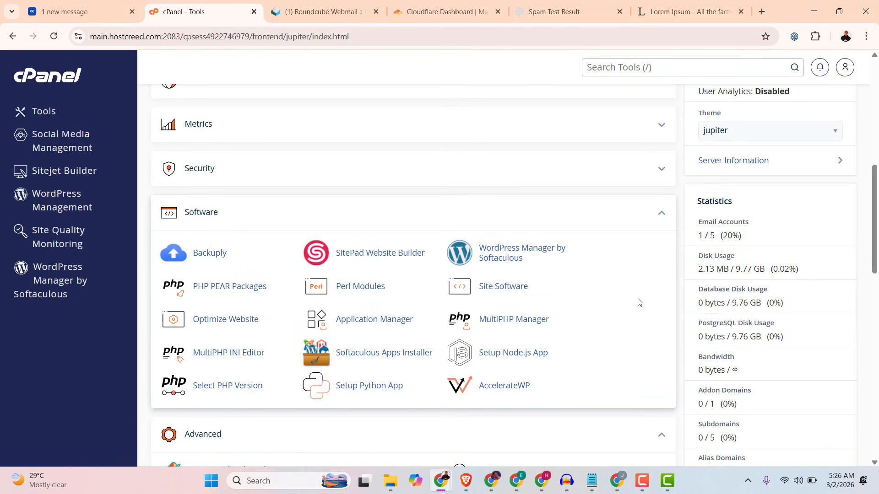
left_click(666, 219)
Expand the Email, Billing & Support, Files and Databases sections on the Tools page.
scroll(640, 307, "up", 7)
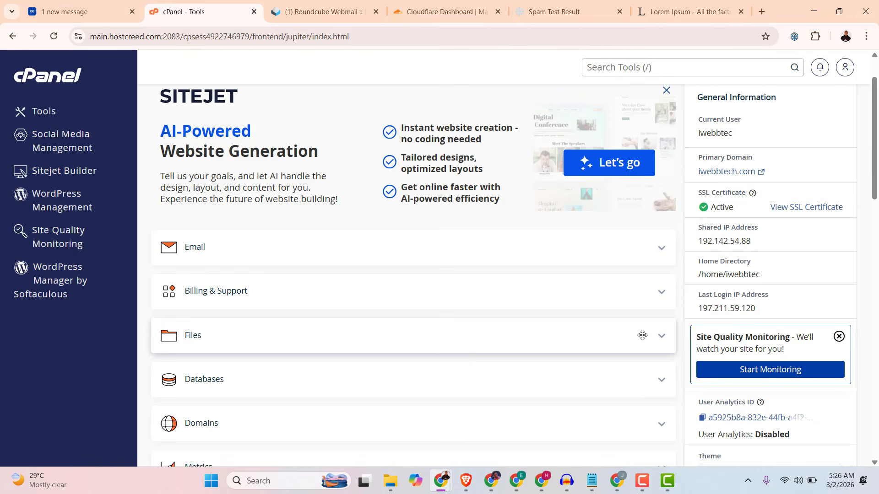
left_click(661, 255)
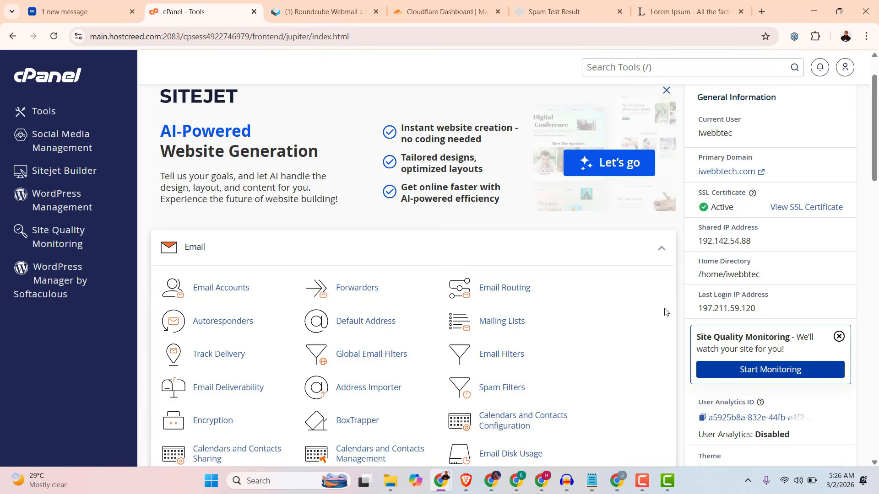
scroll(664, 320, "down", 4)
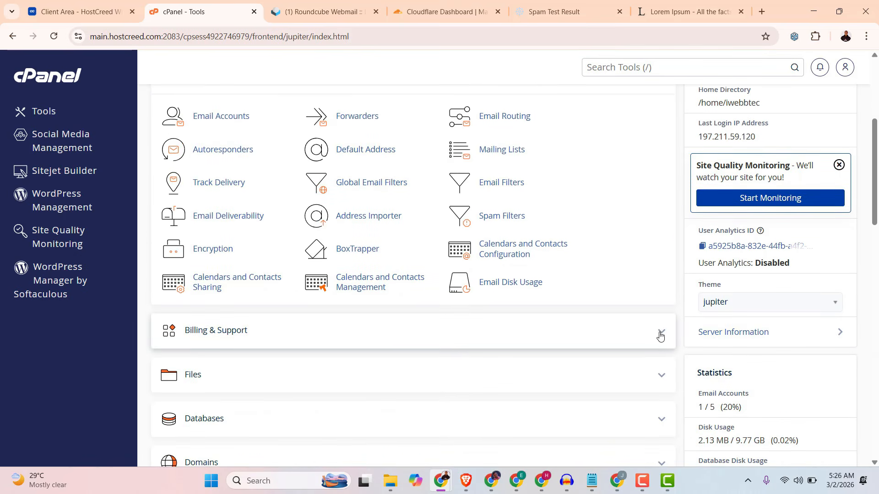
left_click(660, 336)
scroll(659, 360, "down", 5)
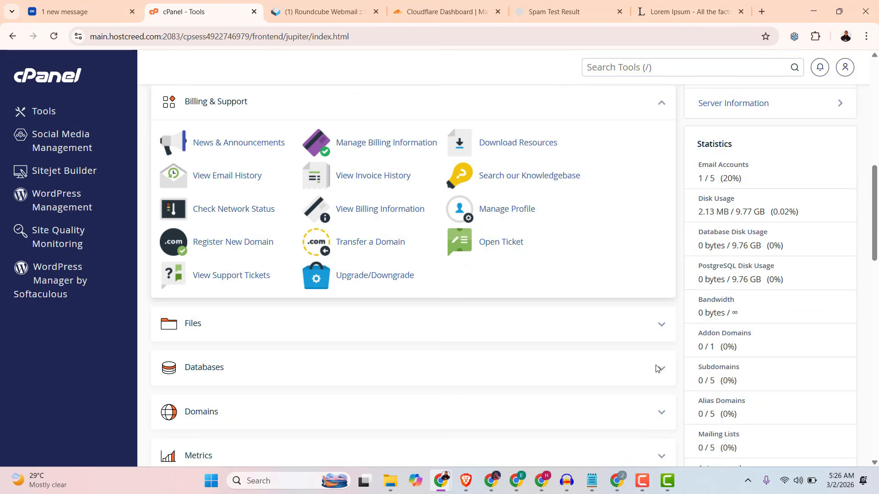
left_click(661, 330)
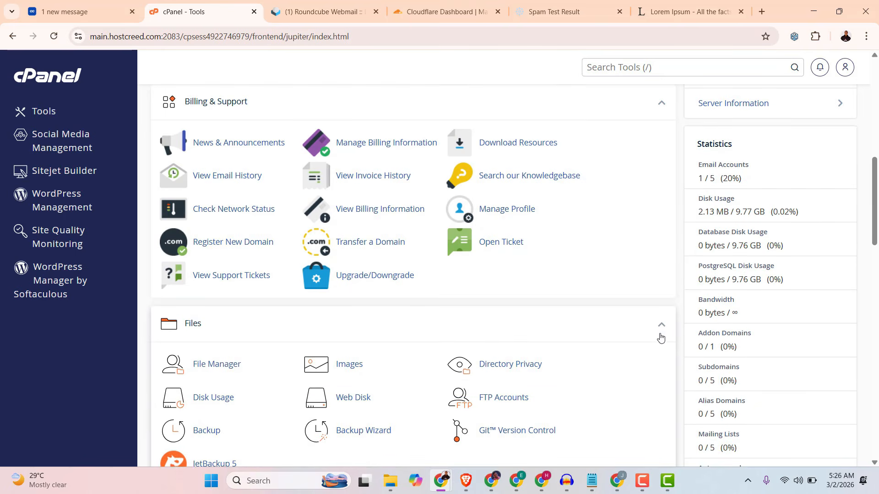
scroll(660, 339, "down", 4)
left_click(662, 346)
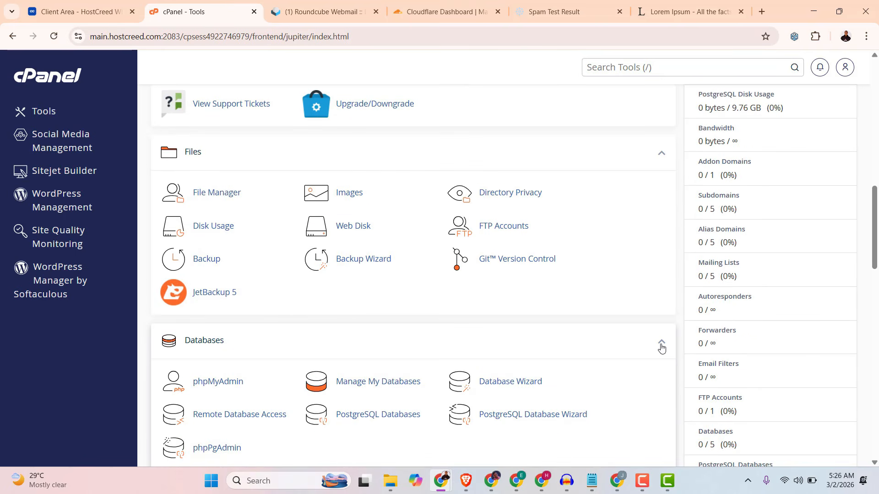